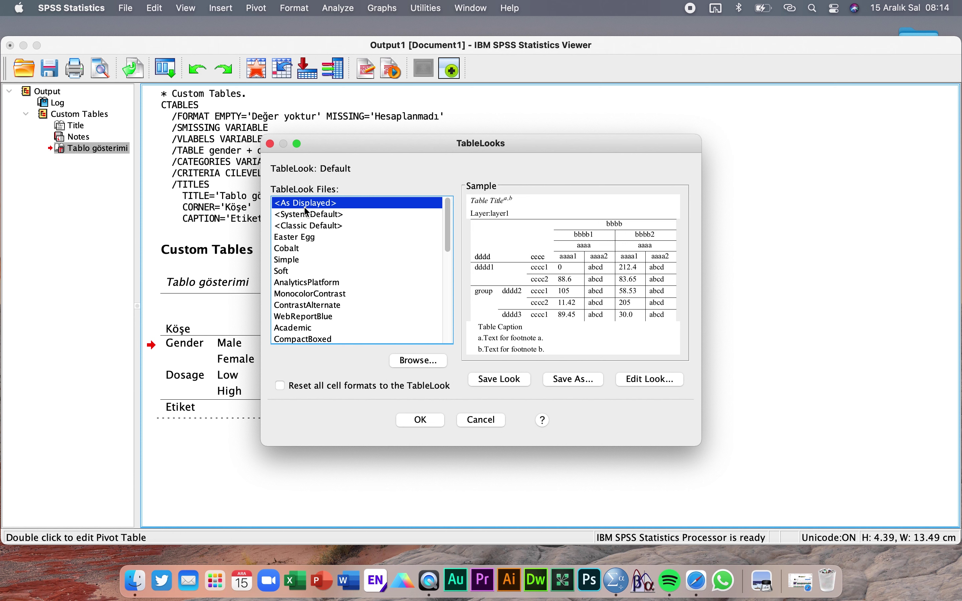
Choose the Academic TableLook for the custom table and open its cell format settings for editing.
click(309, 226)
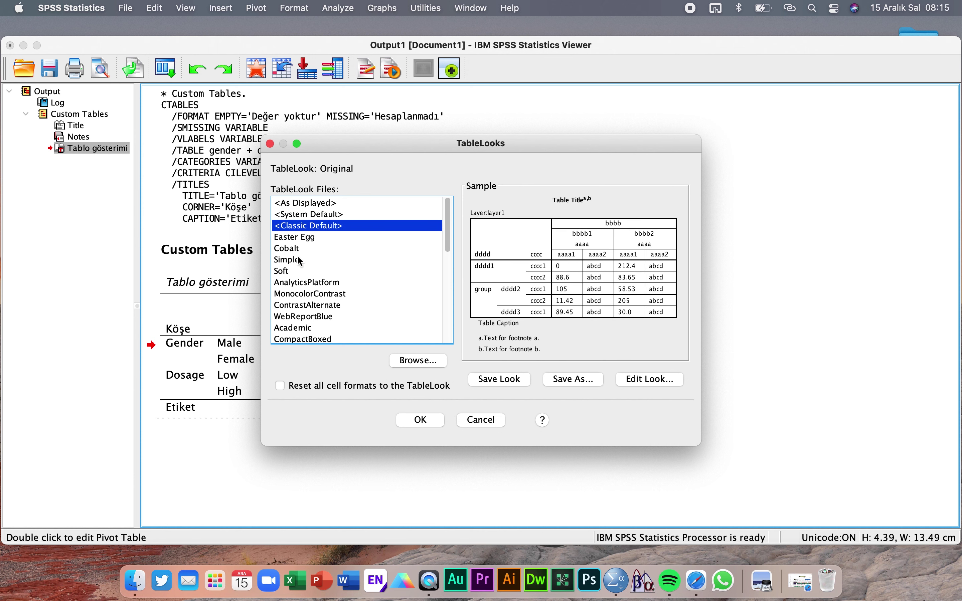
scroll(312, 283, down, 2)
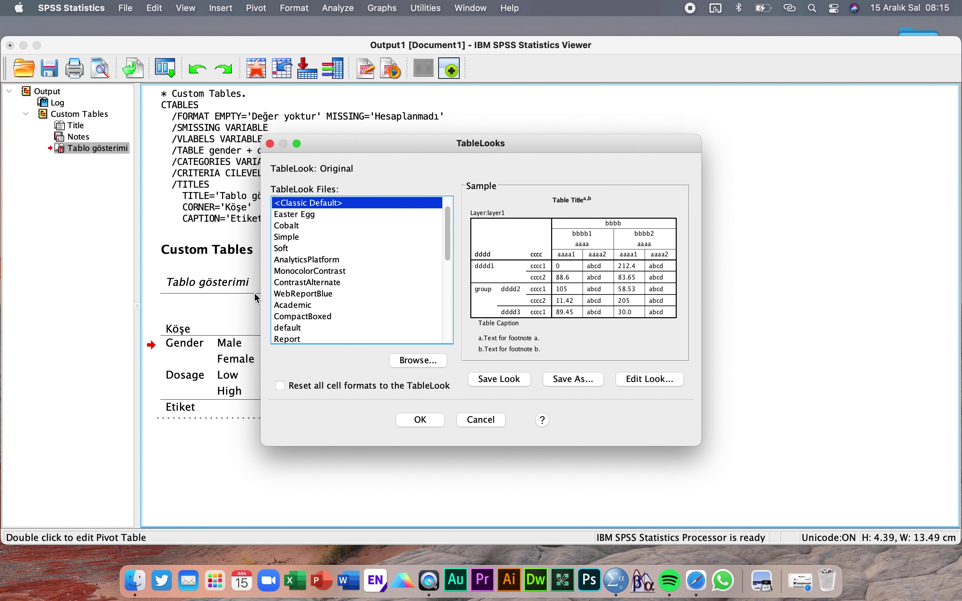
click(284, 307)
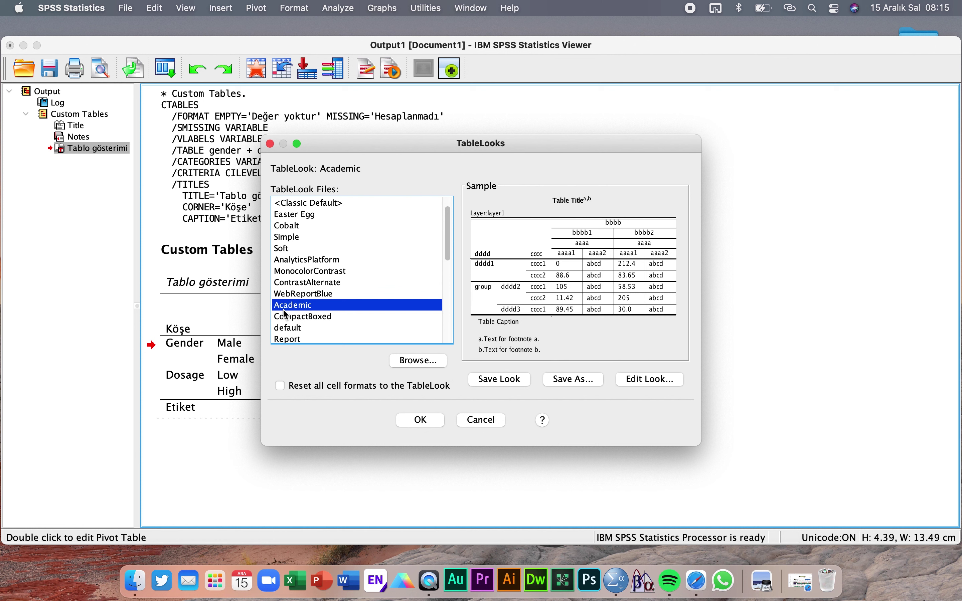
click(621, 377)
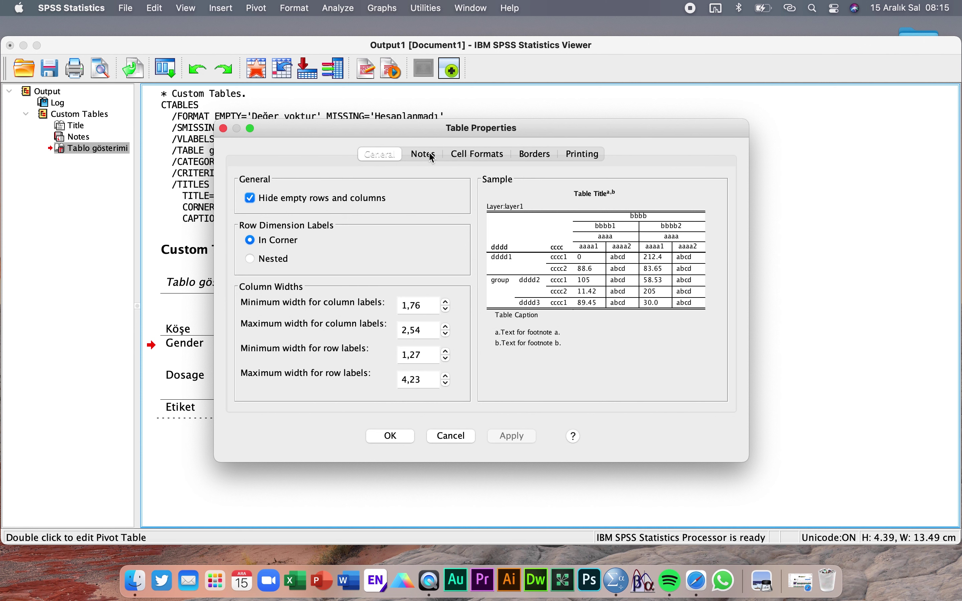
click(453, 155)
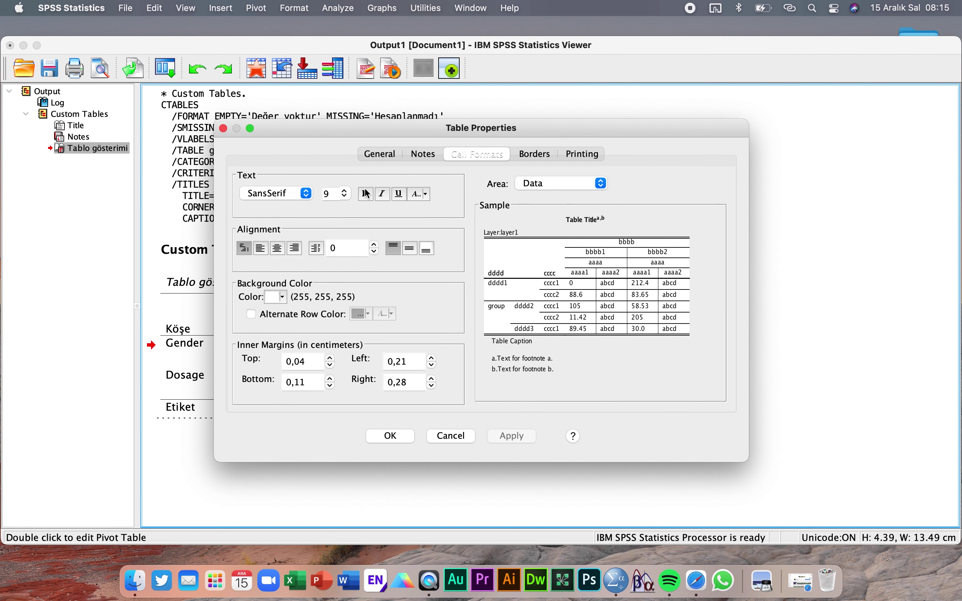
click(308, 194)
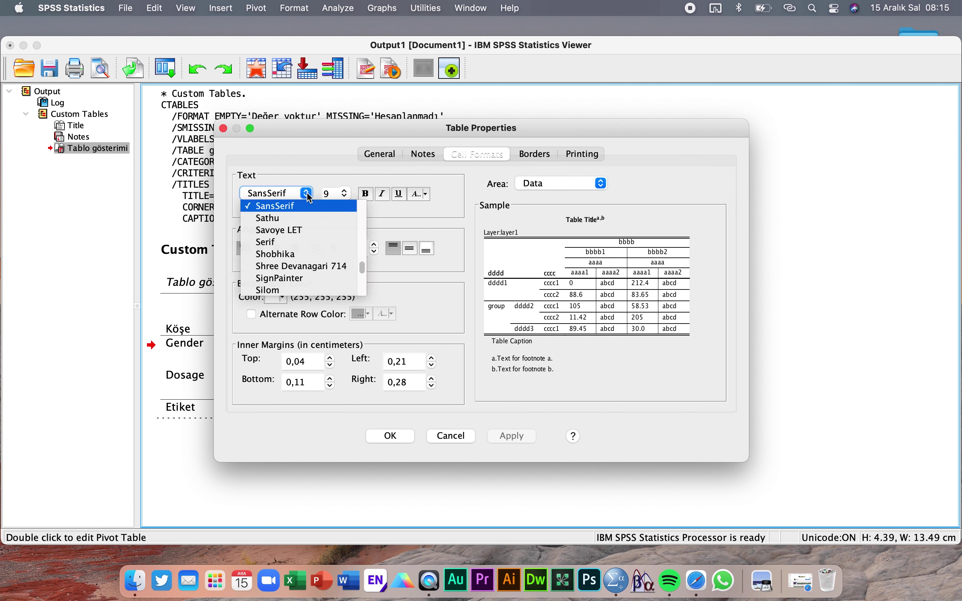
scroll(299, 247, down, 5)
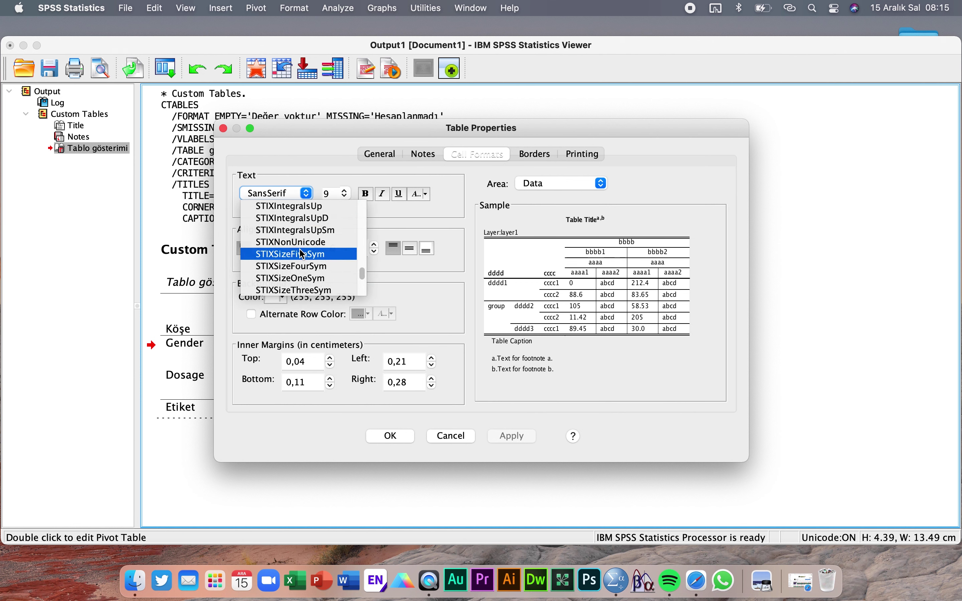
click(412, 223)
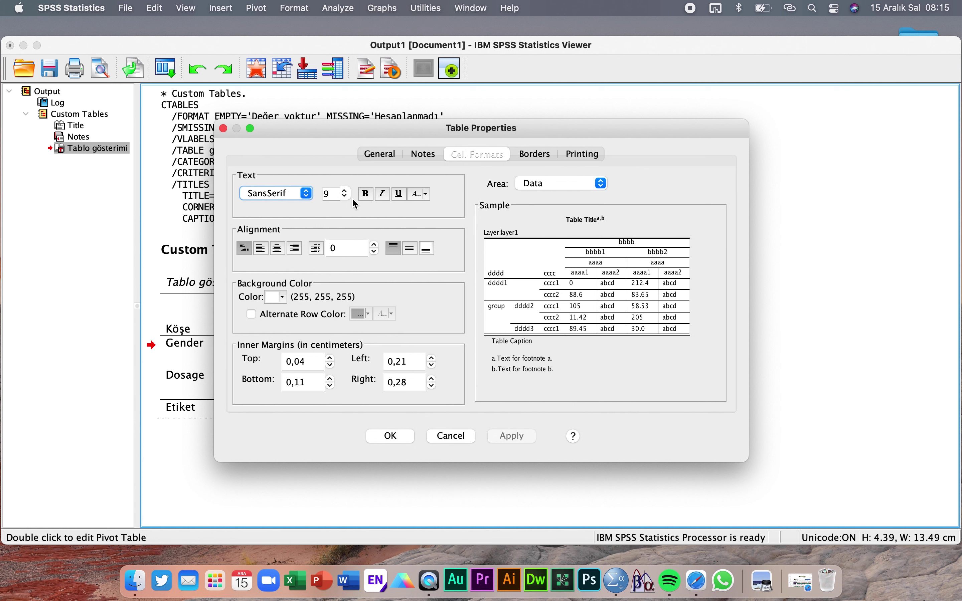
click(345, 194)
click(402, 230)
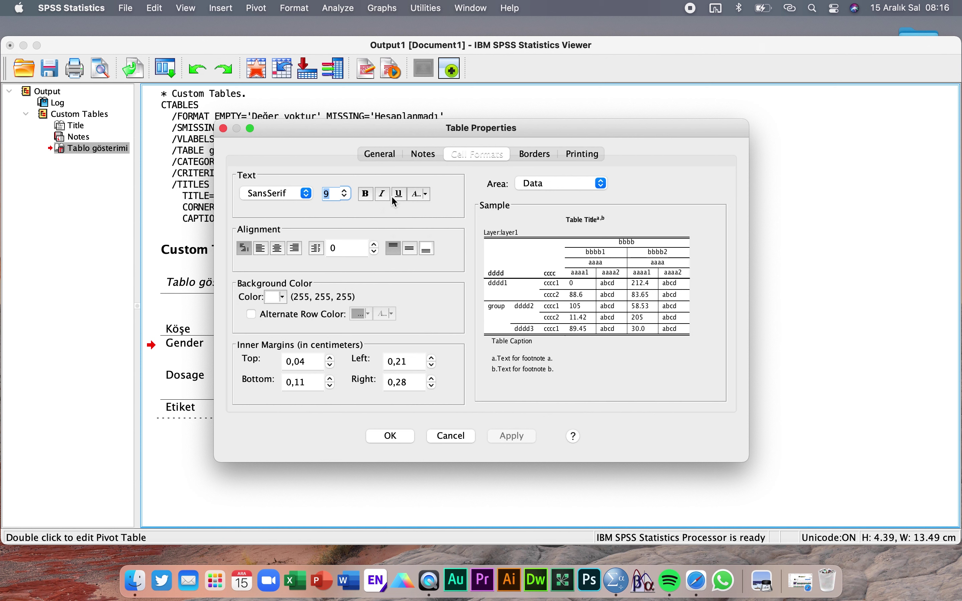
Set the font of the Title area to Arial.
click(548, 189)
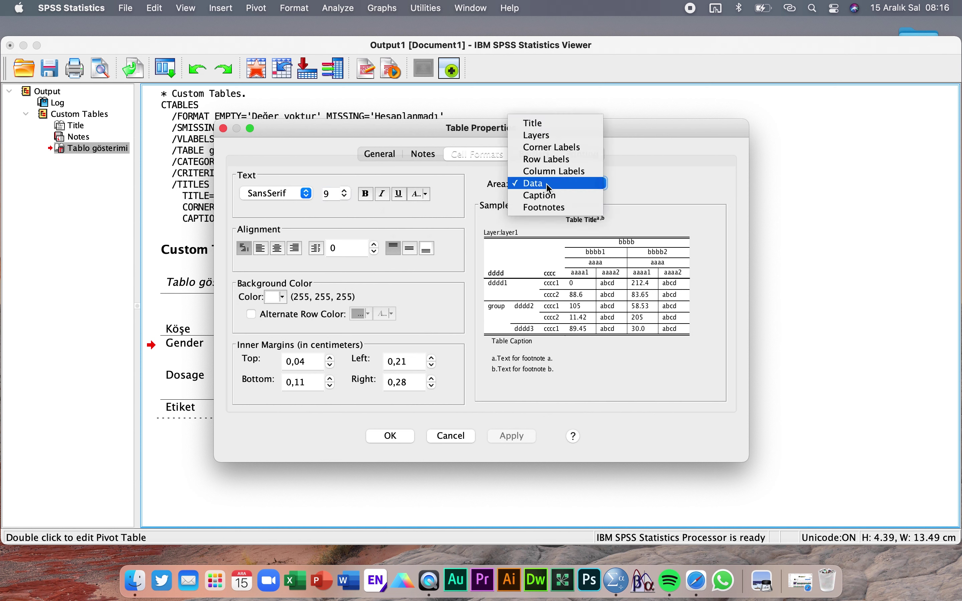
click(550, 123)
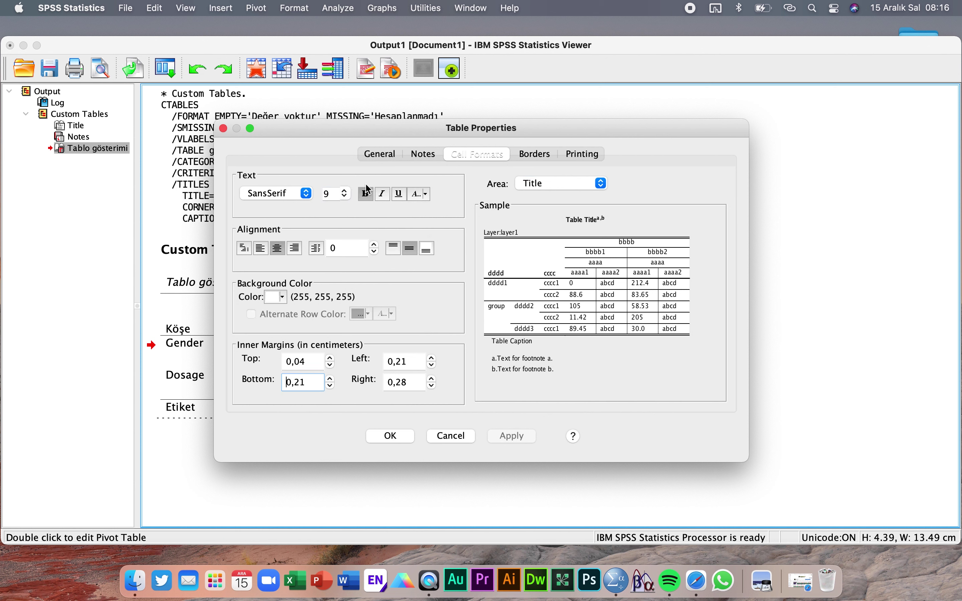
click(301, 199)
scroll(302, 265, down, 3)
key(a)
scroll(292, 238, down, 2)
scroll(292, 238, down, 5)
scroll(286, 238, up, 1)
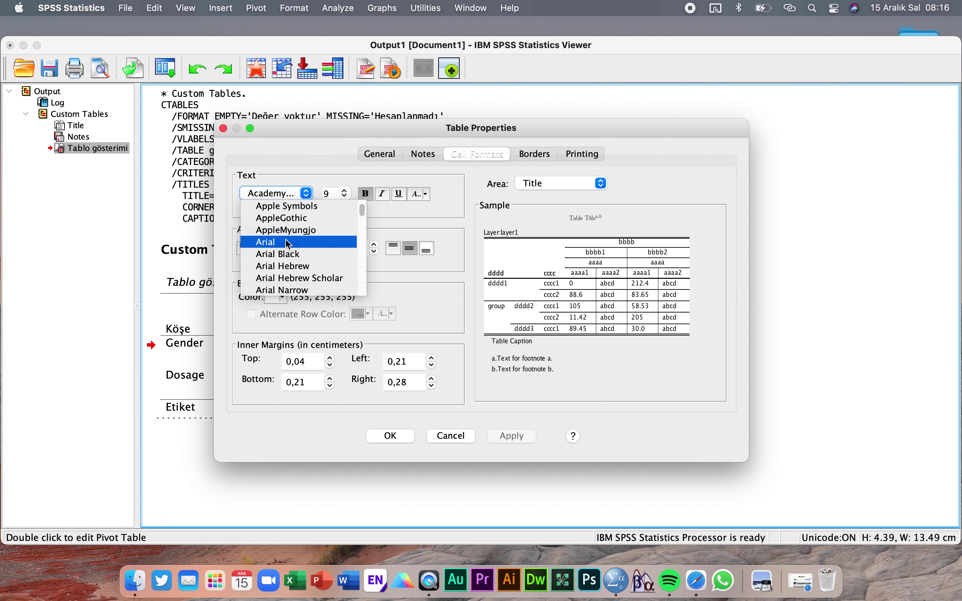
click(285, 240)
Format the title text as bold, size 12, and align it to the left.
click(366, 194)
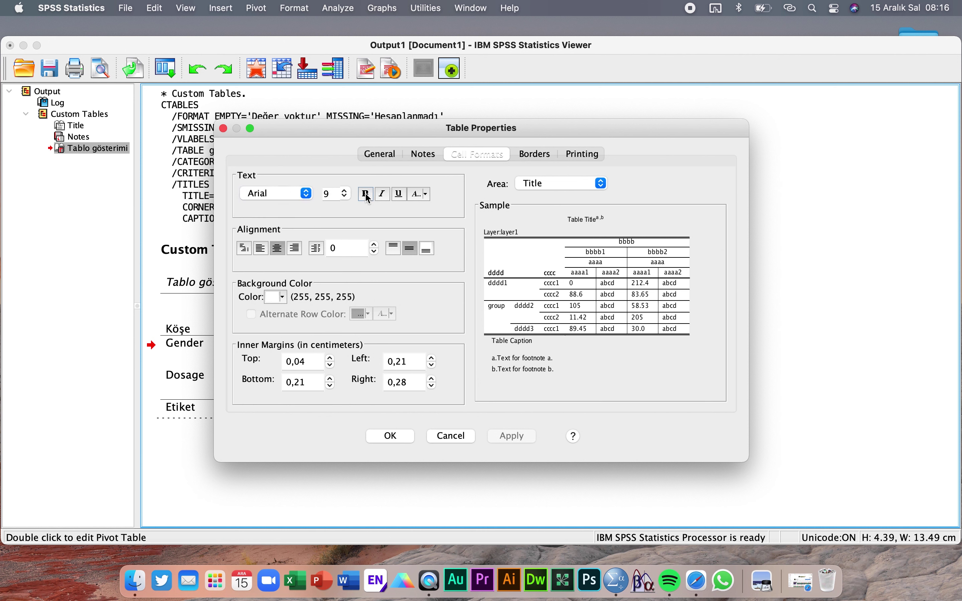
click(366, 194)
click(345, 194)
click(334, 242)
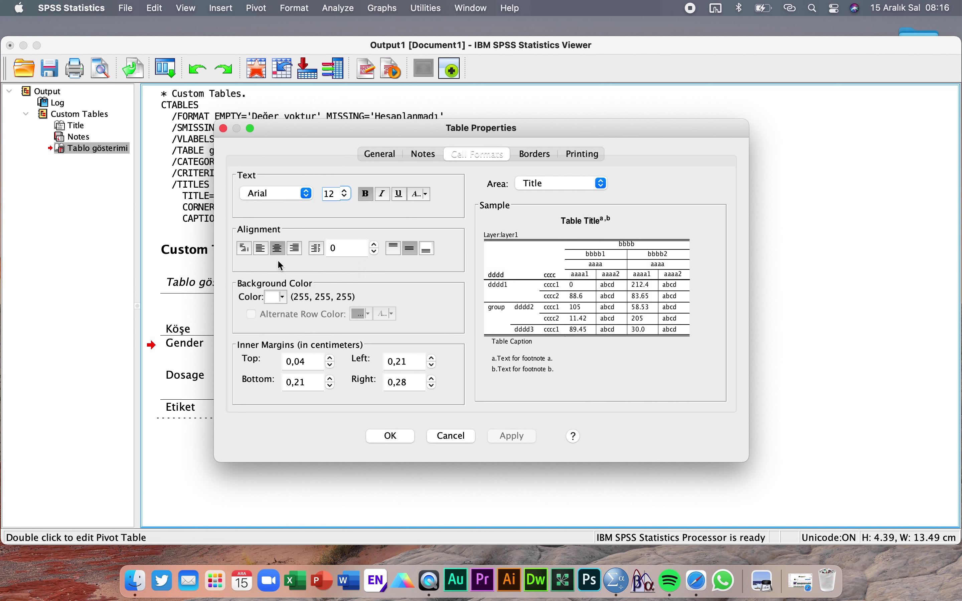
click(262, 248)
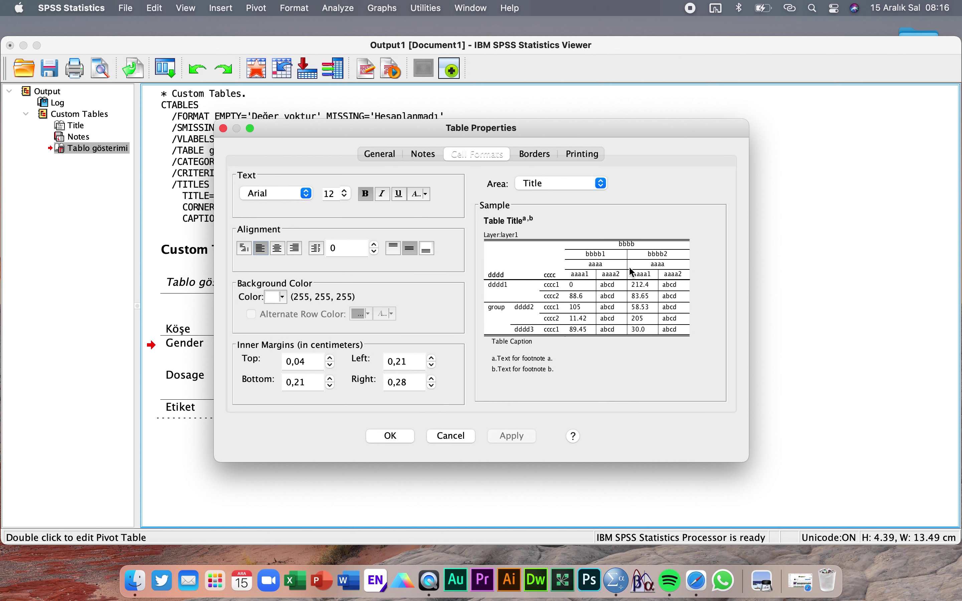
Try a dark colour as the title's background, ending with a white background.
click(283, 297)
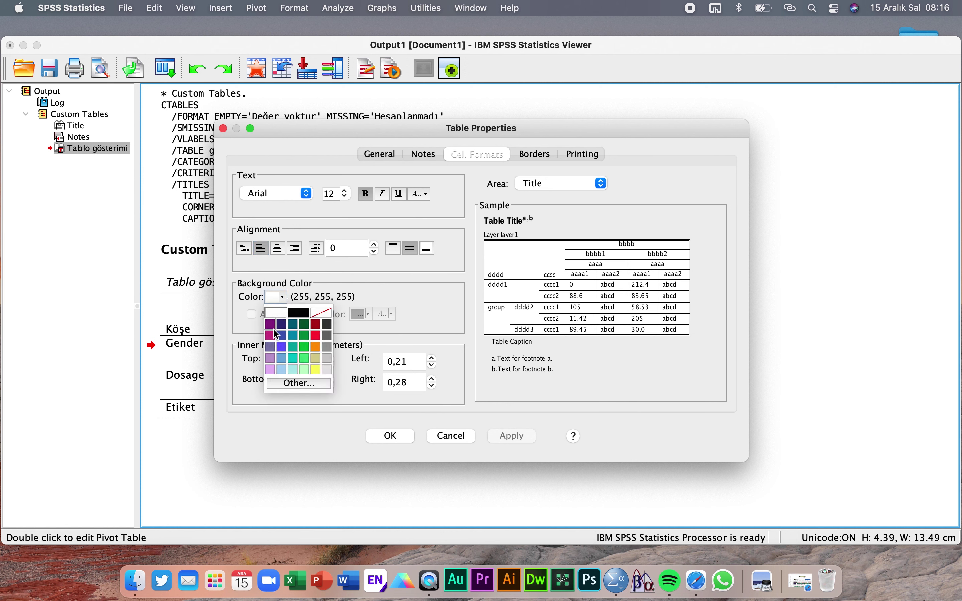
click(278, 334)
click(284, 298)
click(278, 316)
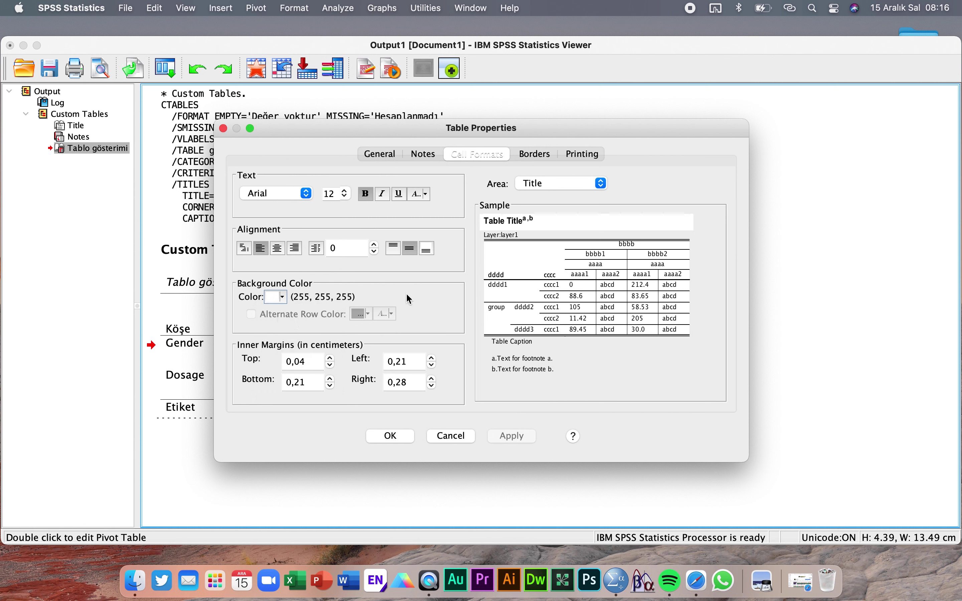
Set the Layers area's text to Arial, size 12, and try centring it.
click(554, 182)
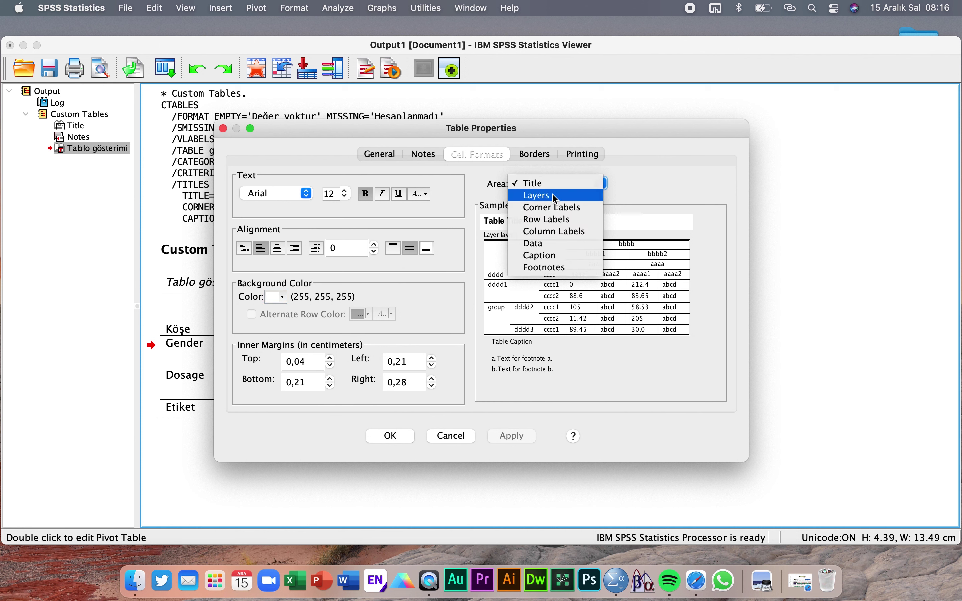
click(548, 198)
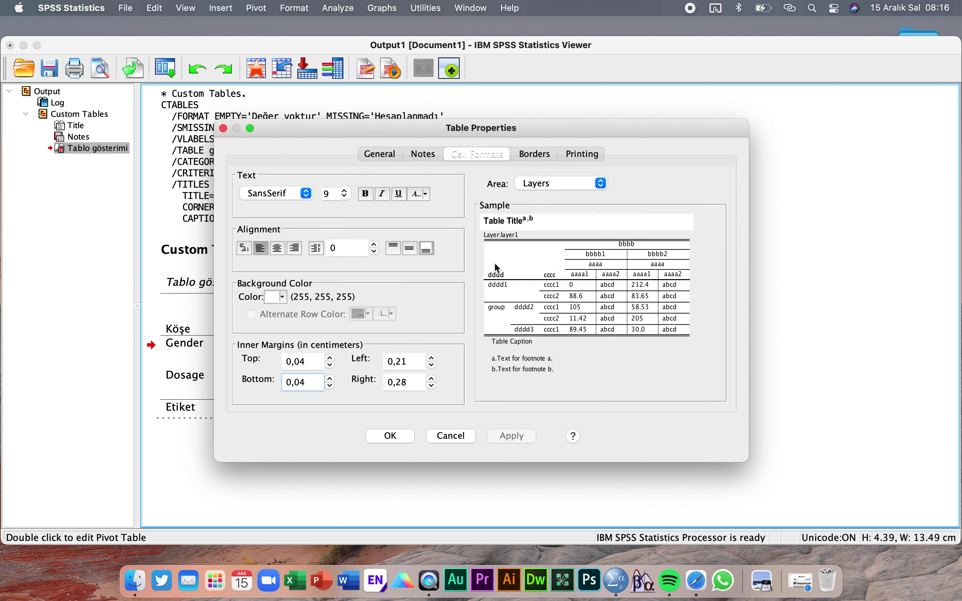
click(293, 194)
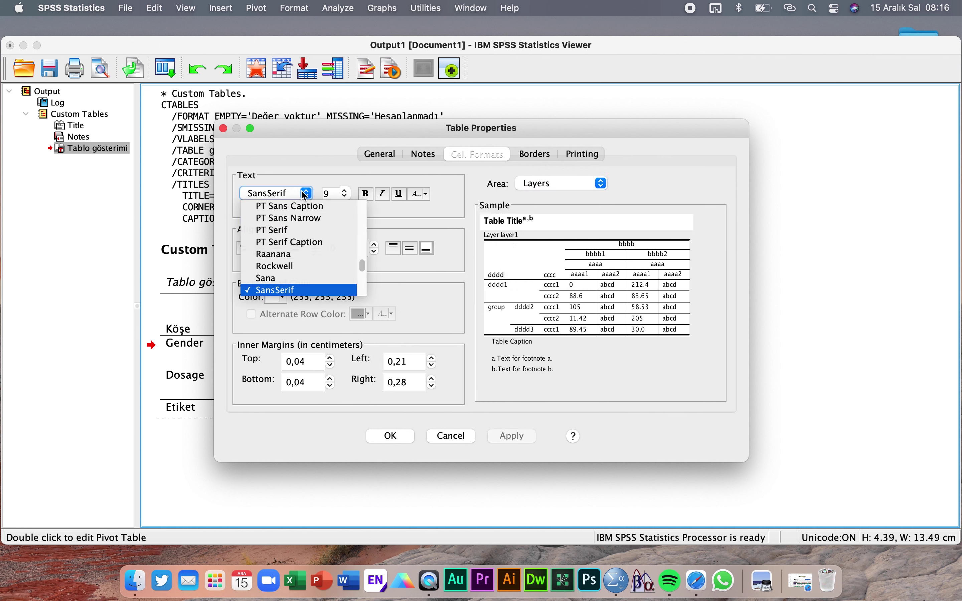
key(a)
key(r)
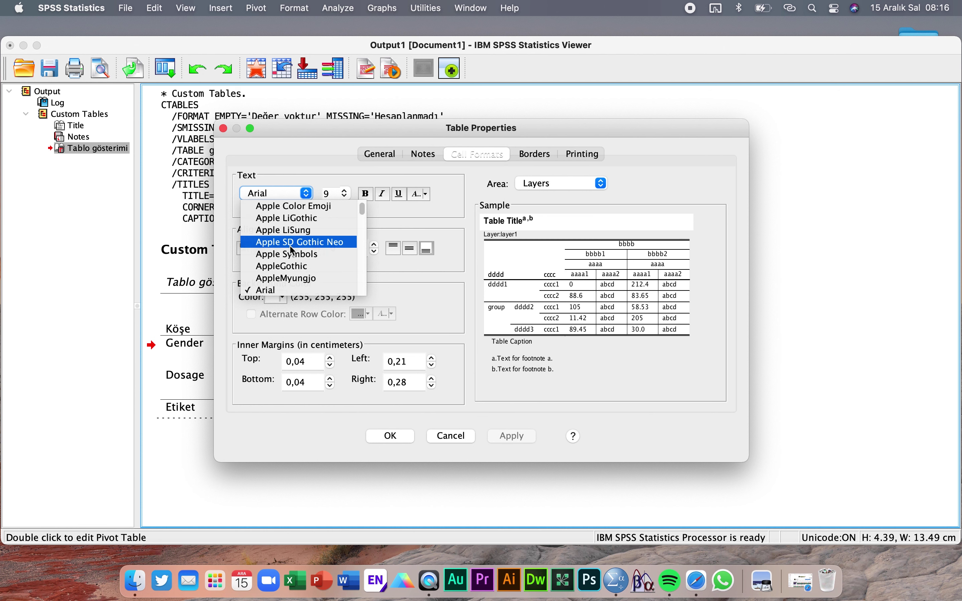
click(294, 290)
click(345, 194)
click(334, 243)
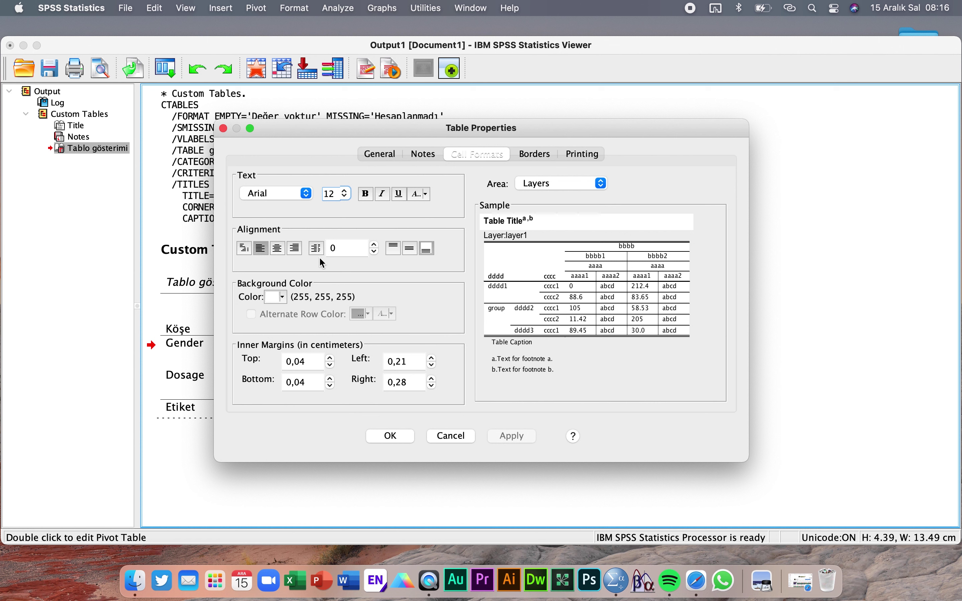
click(277, 249)
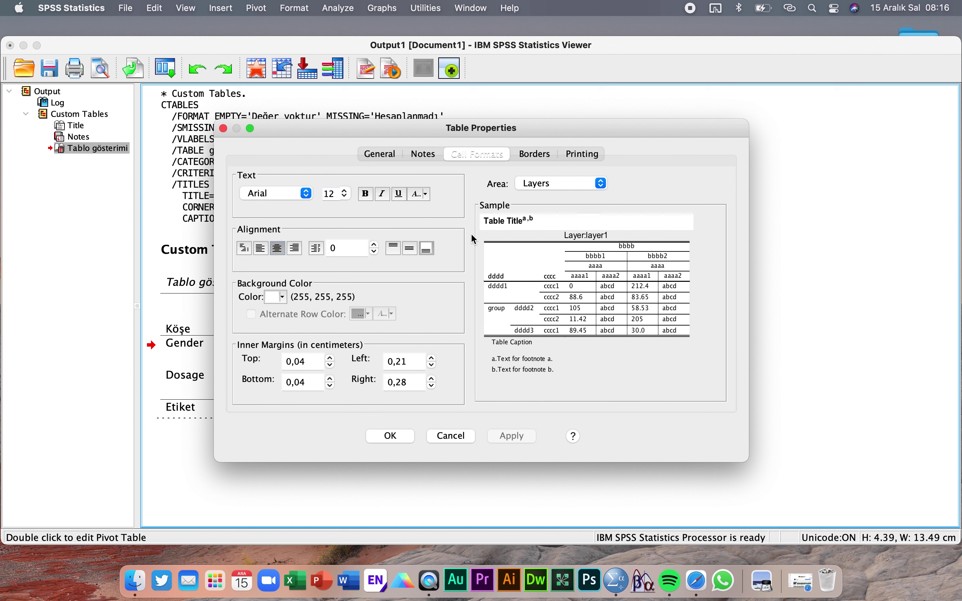
Review the cell formats of the Caption, Data and Column Labels areas.
click(567, 184)
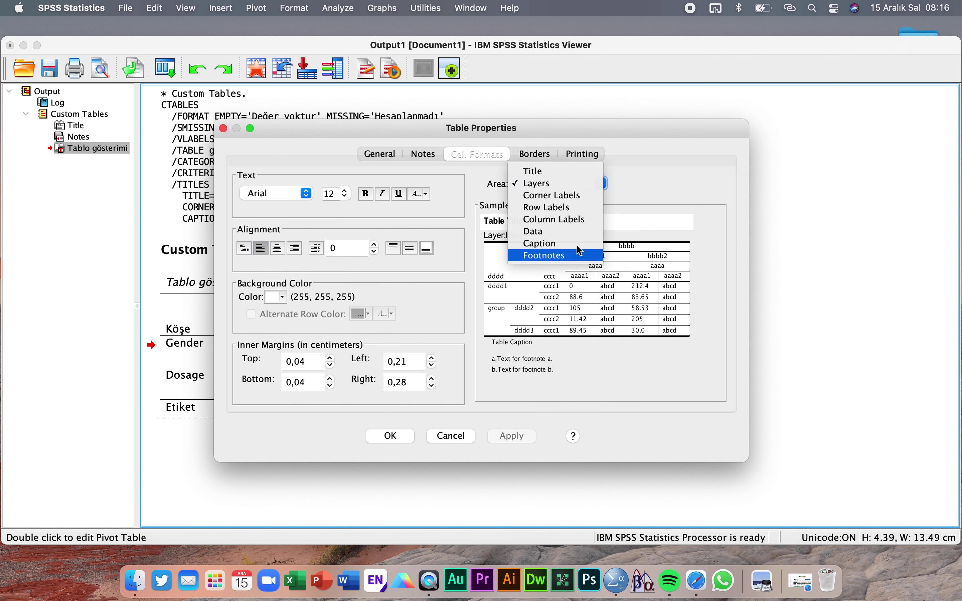
click(566, 244)
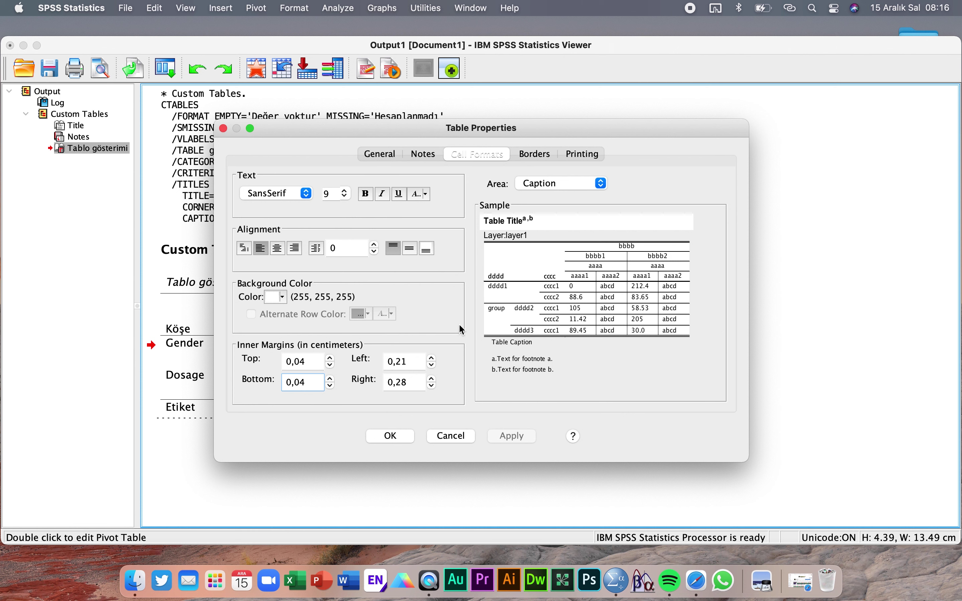
click(567, 183)
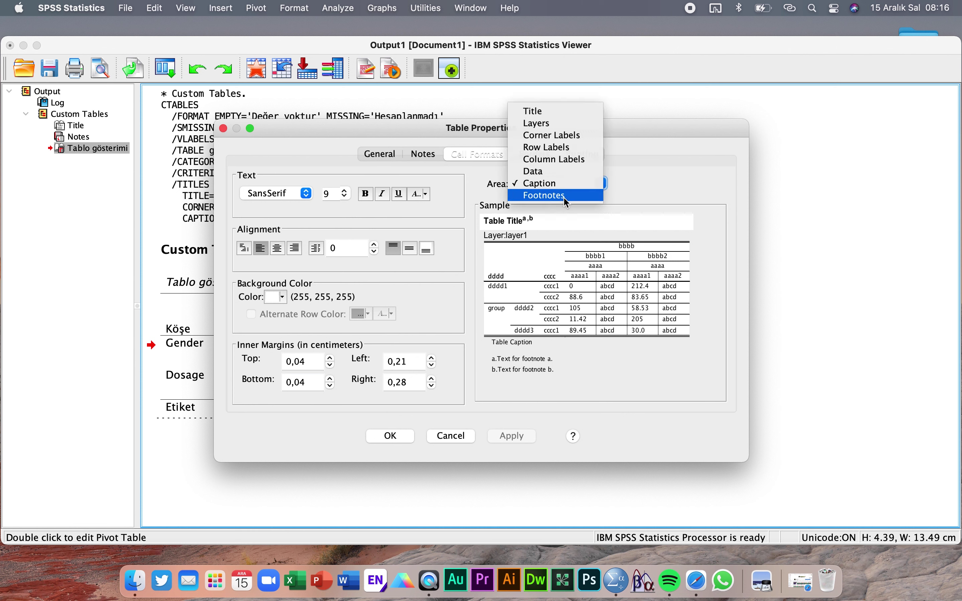
click(546, 172)
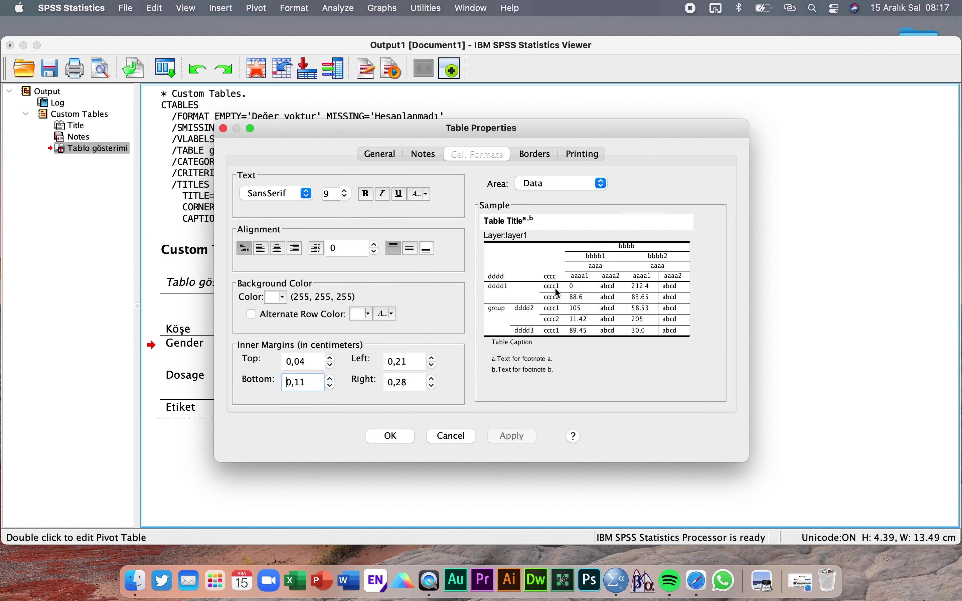
click(564, 188)
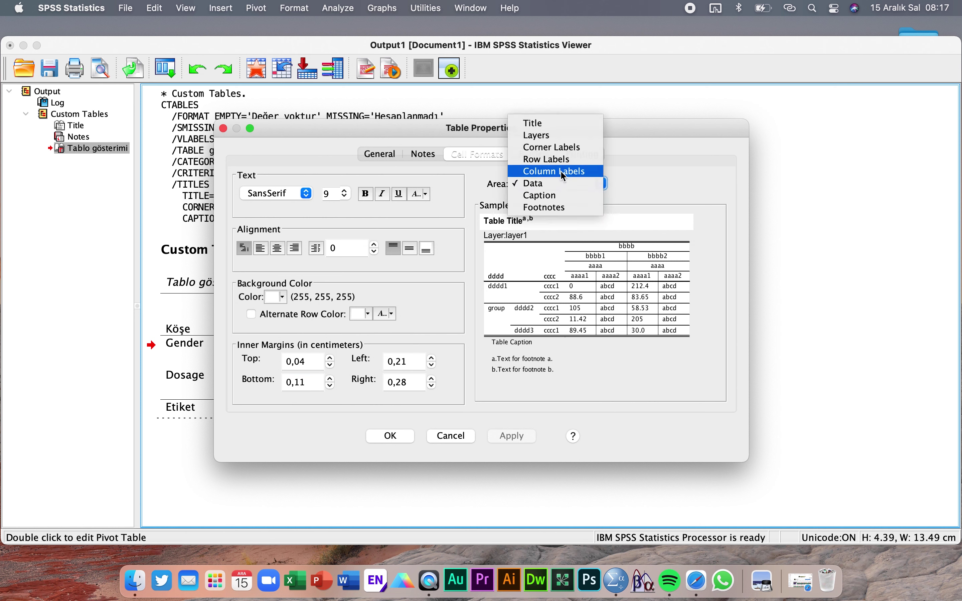
click(561, 174)
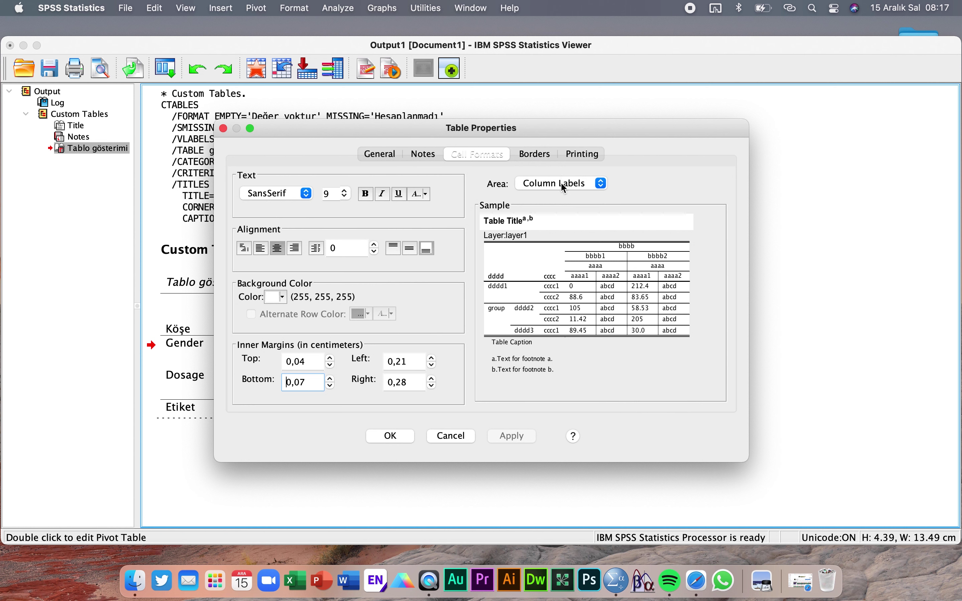
click(564, 188)
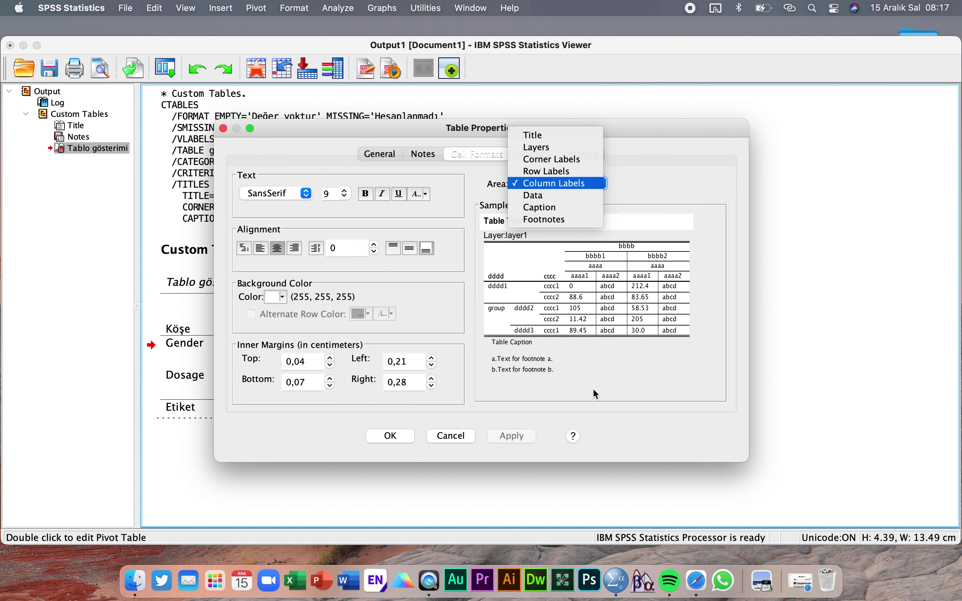
click(617, 384)
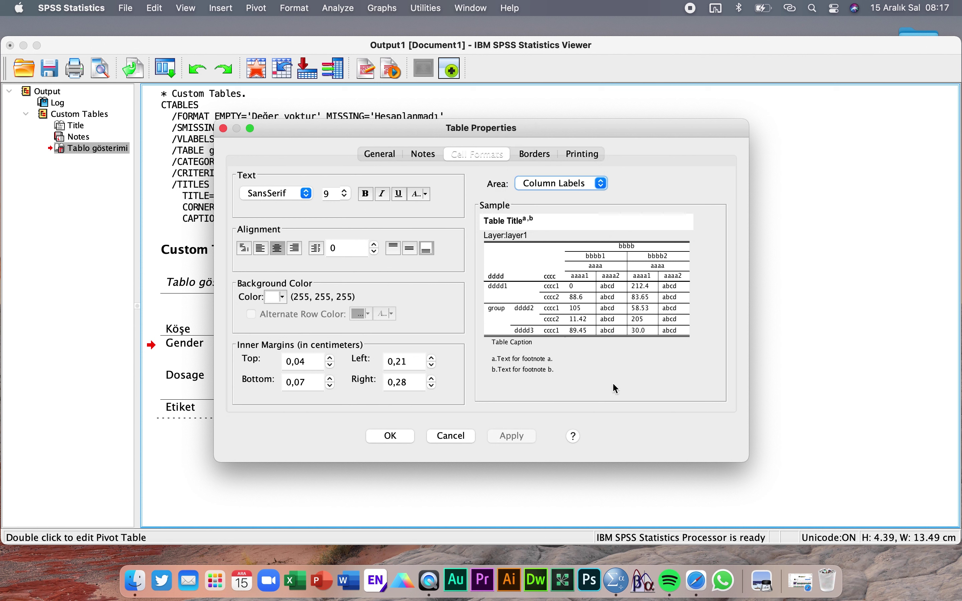
Give the title/layer separator border a thin solid line style.
click(539, 154)
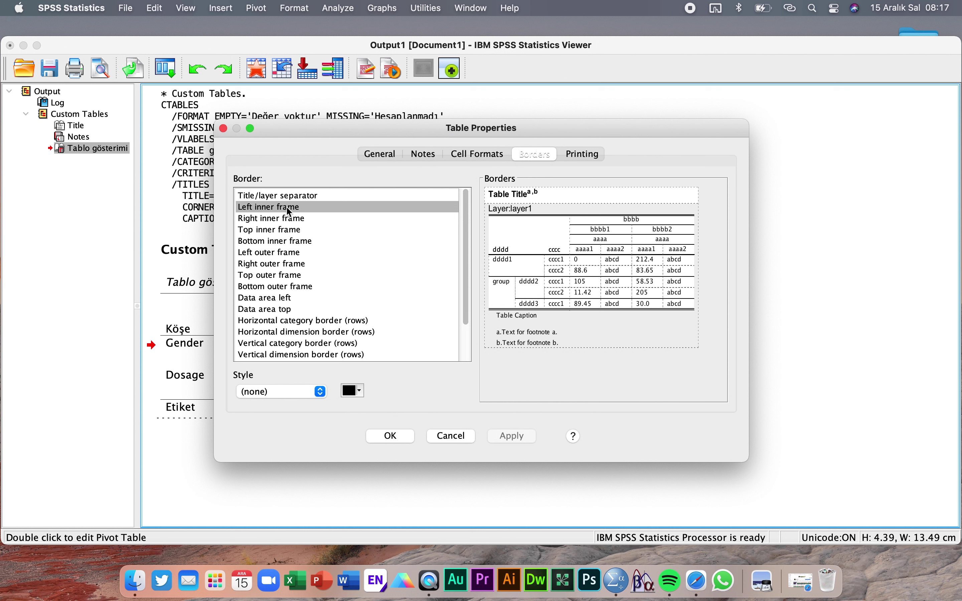
click(276, 196)
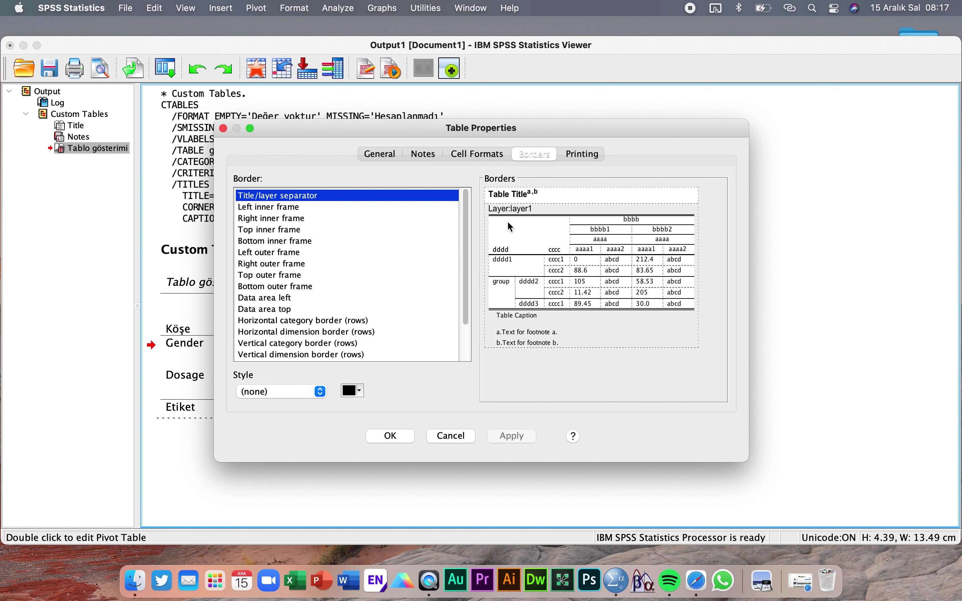
click(321, 393)
click(288, 401)
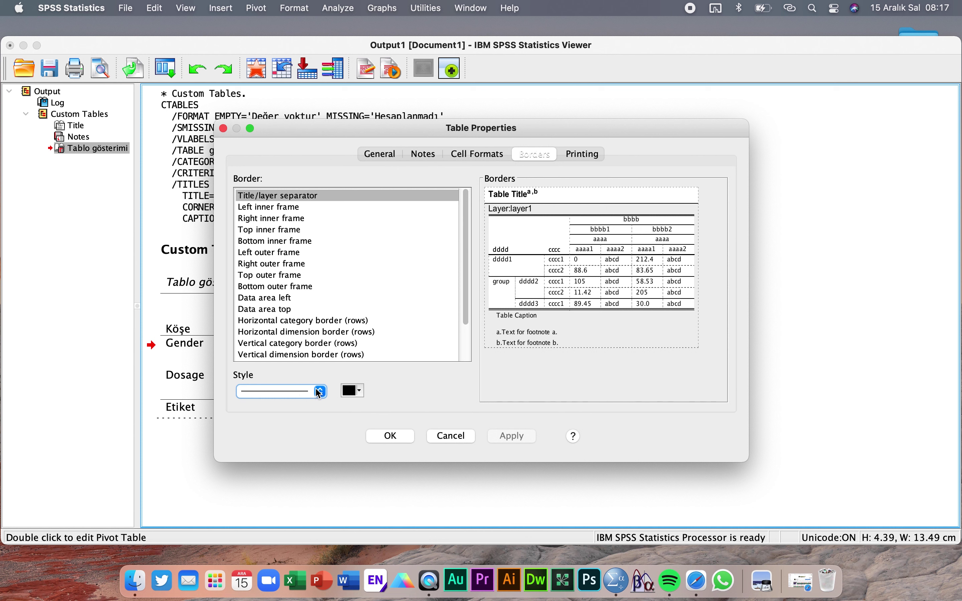
Review the line styles of the left, top and bottom inner frames and the printing settings, and accept the table properties.
click(266, 207)
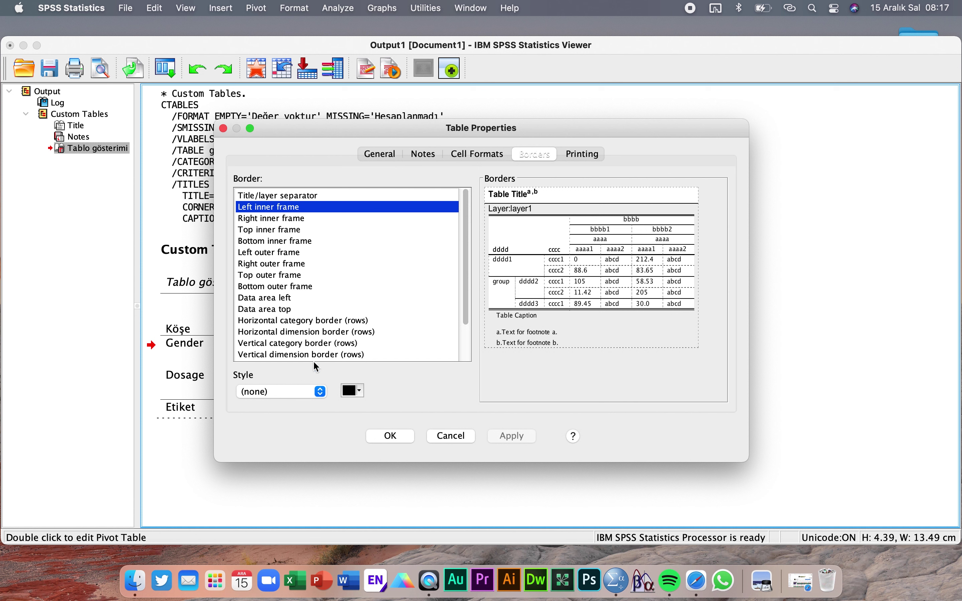
click(255, 229)
click(262, 242)
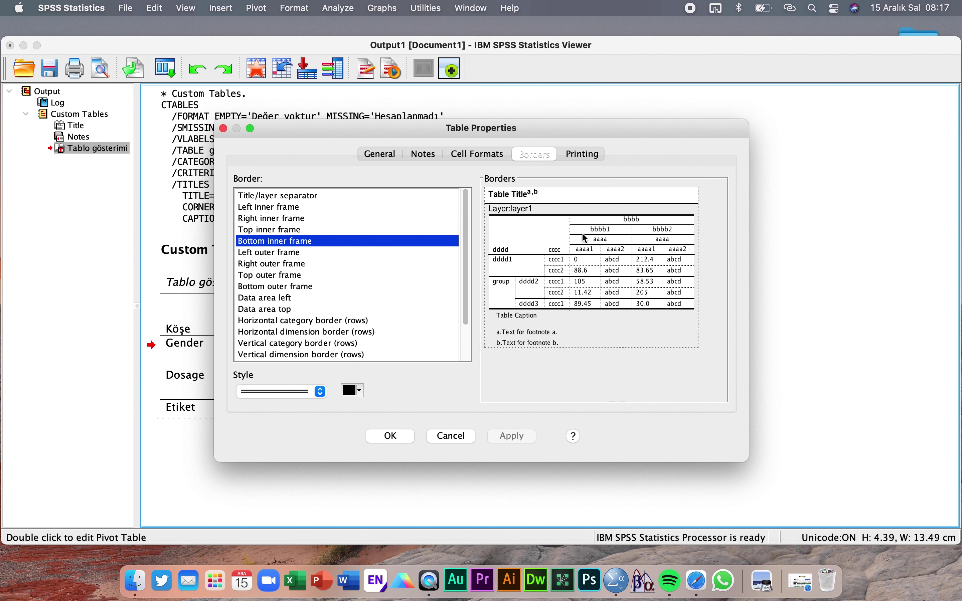
click(320, 393)
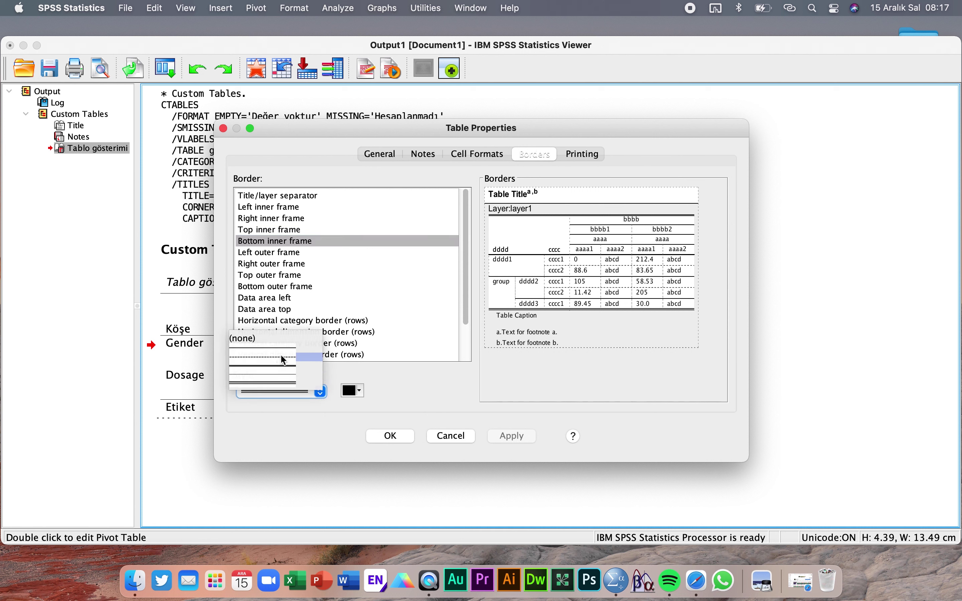
click(471, 383)
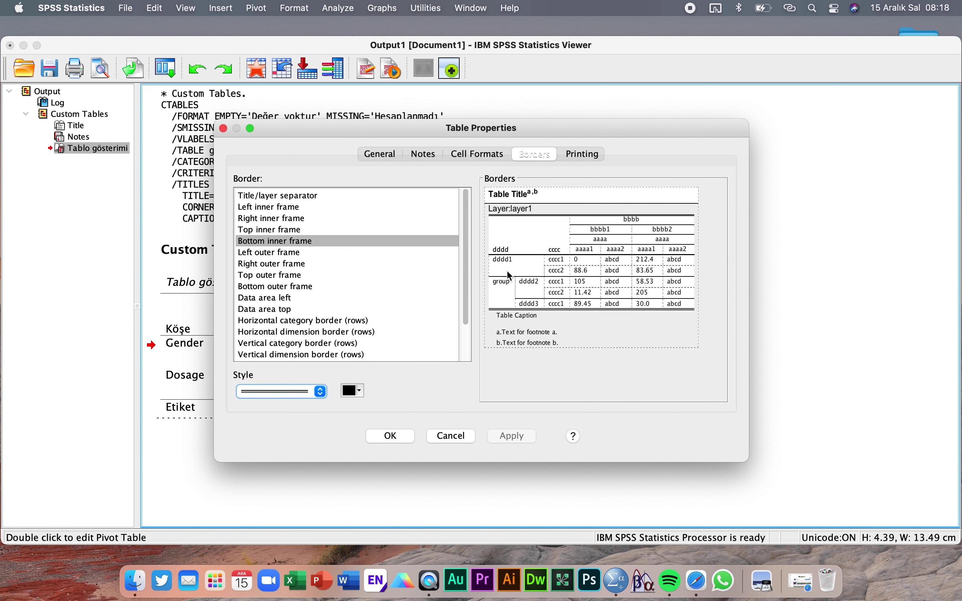
click(588, 154)
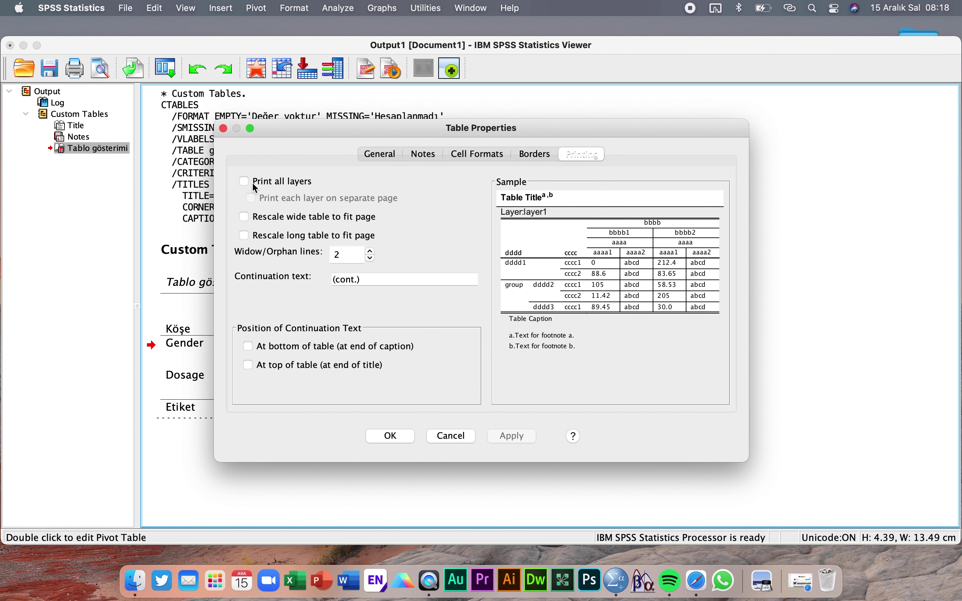
click(391, 437)
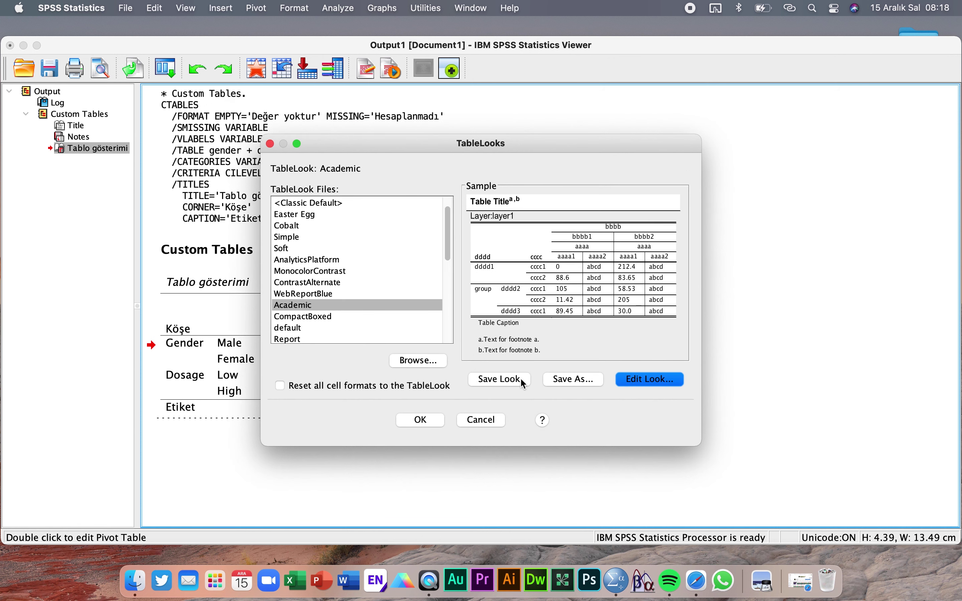
Try to save the edited TableLook as ıbm in the /Applications/IBM/SPSS/Statistics/25/Looks folder.
click(572, 378)
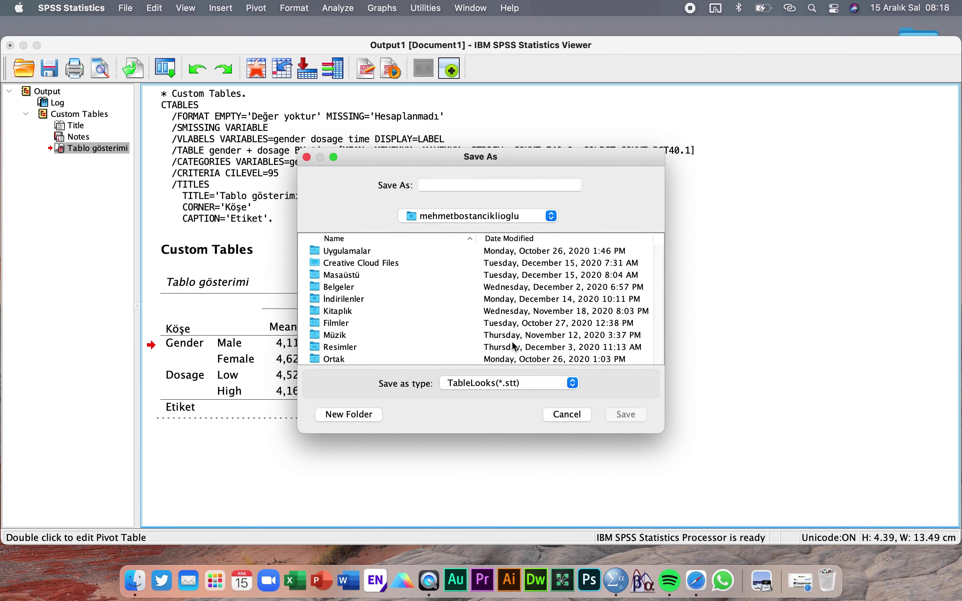
click(540, 213)
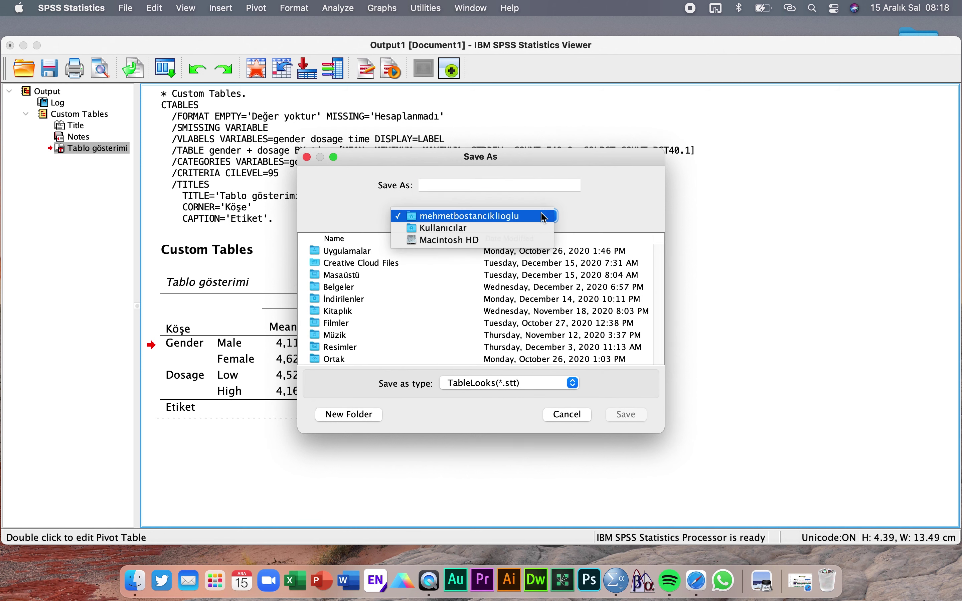
click(509, 241)
text(ıbm)
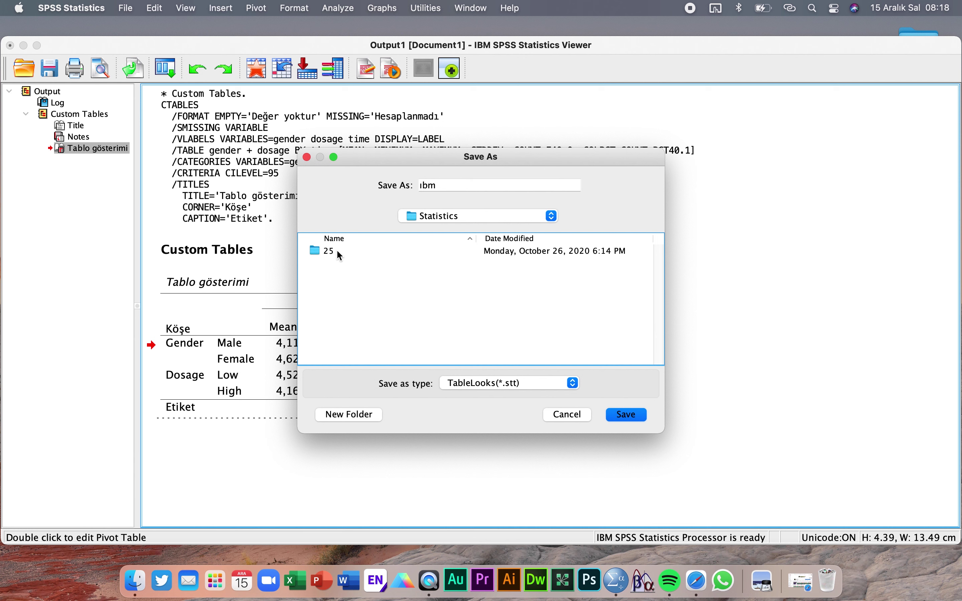
double_click(336, 250)
double_click(360, 301)
scroll(359, 304, down, 5)
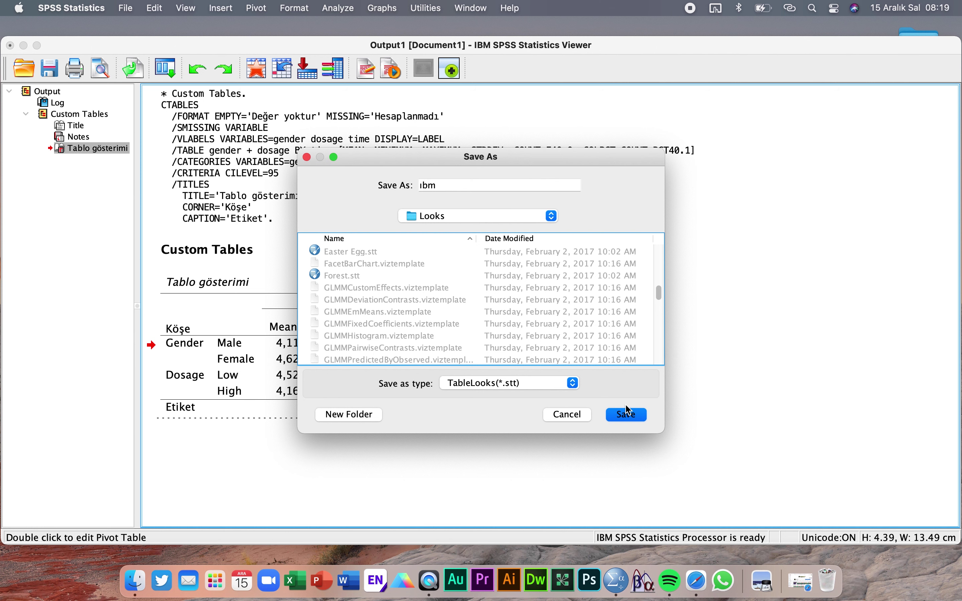
click(632, 417)
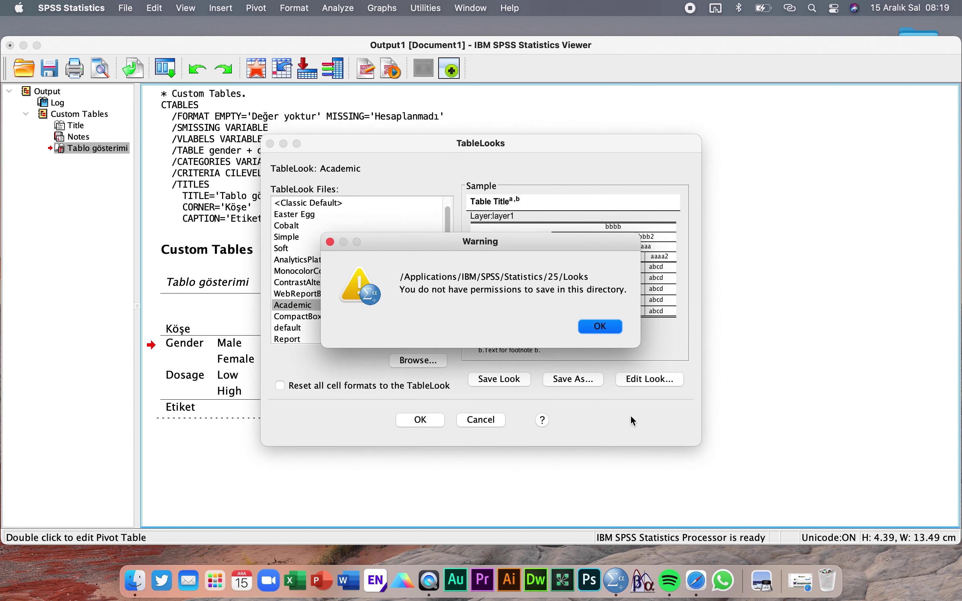
click(600, 331)
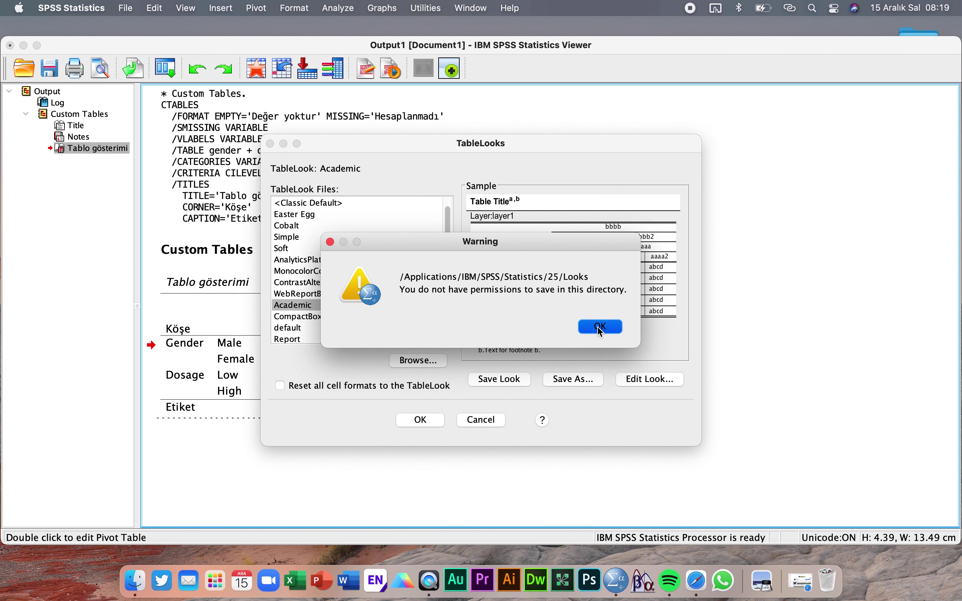
click(599, 382)
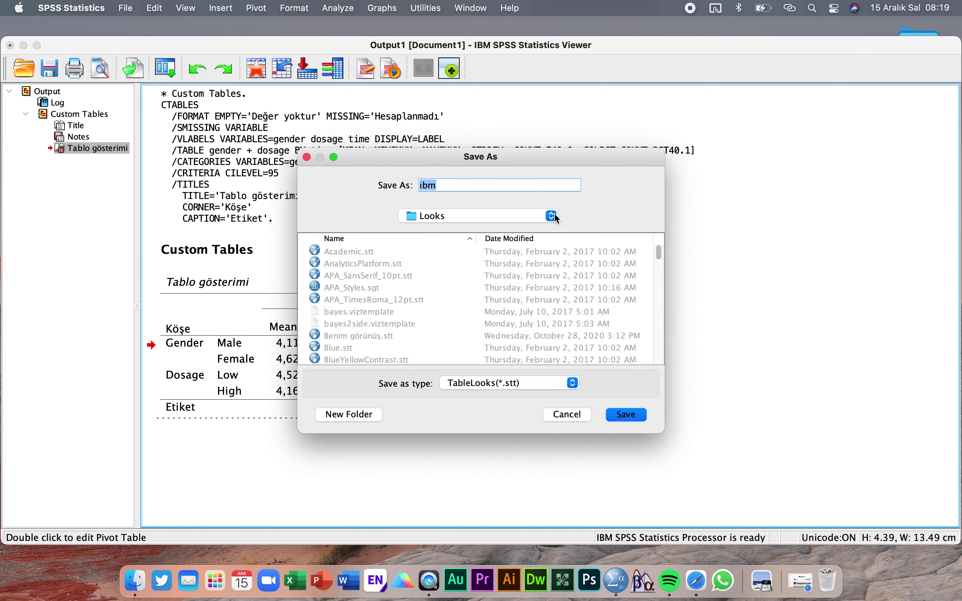
click(554, 215)
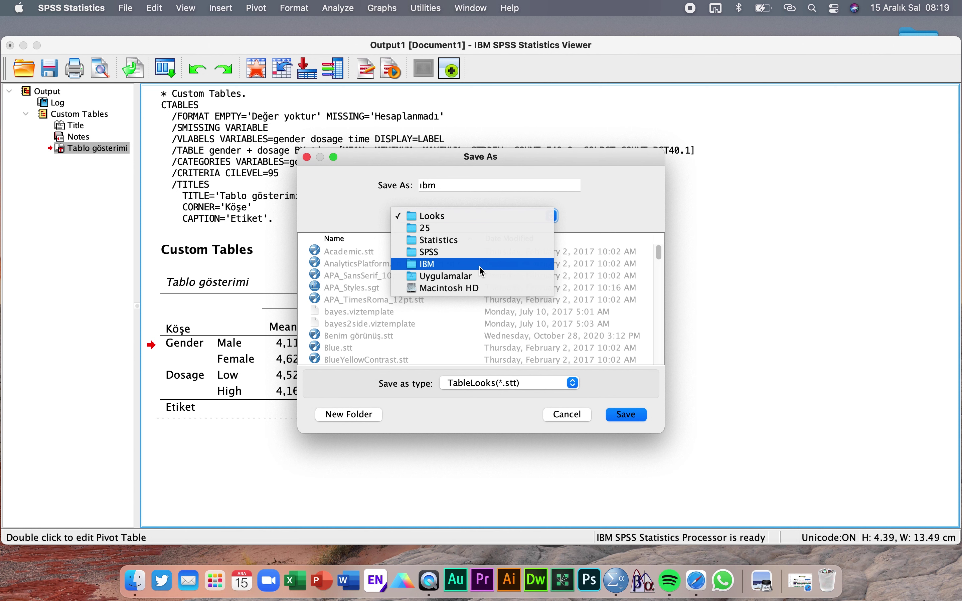
click(457, 287)
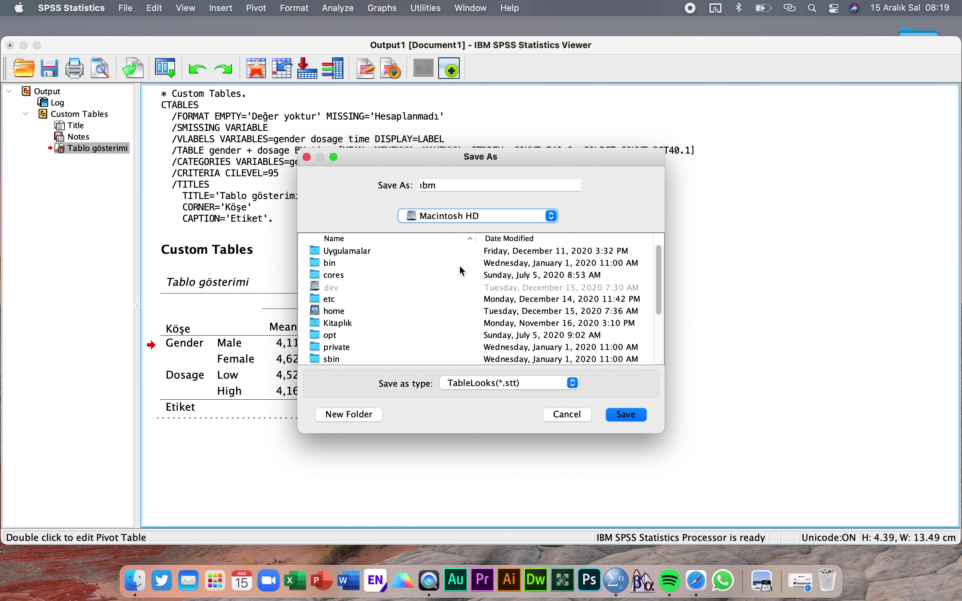
click(571, 415)
Discard the TableLook changes and leave the custom table's editing mode.
click(468, 419)
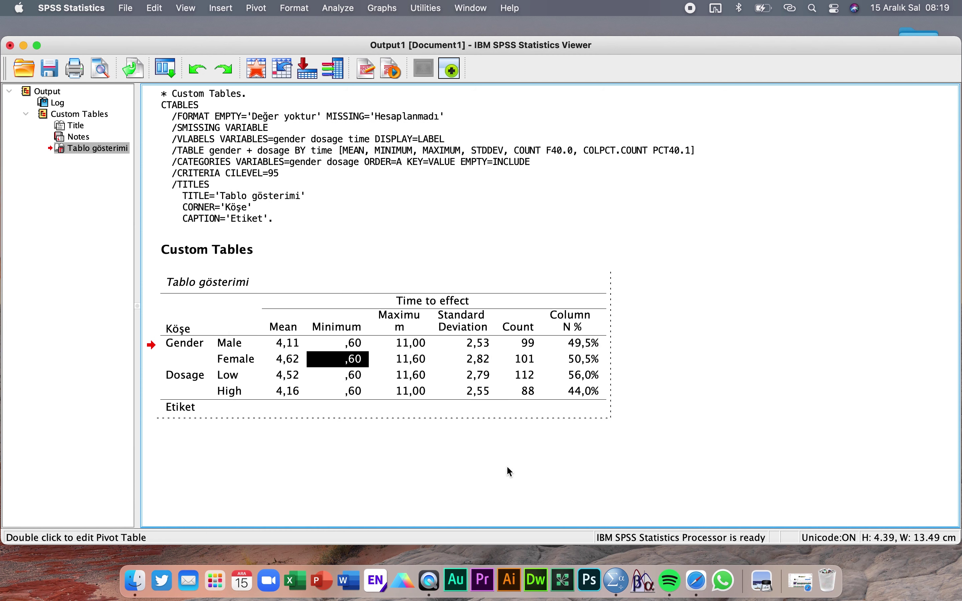
click(543, 472)
click(265, 329)
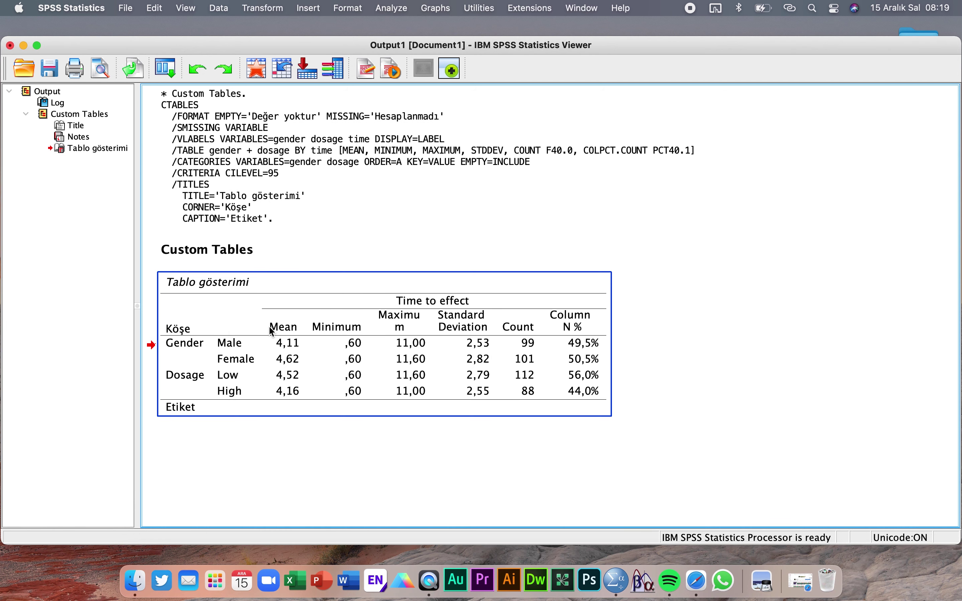
Choose APA_TimesRoma_12pt as the default TableLook in the pivot table options, apply the options and select the custom table.
click(219, 8)
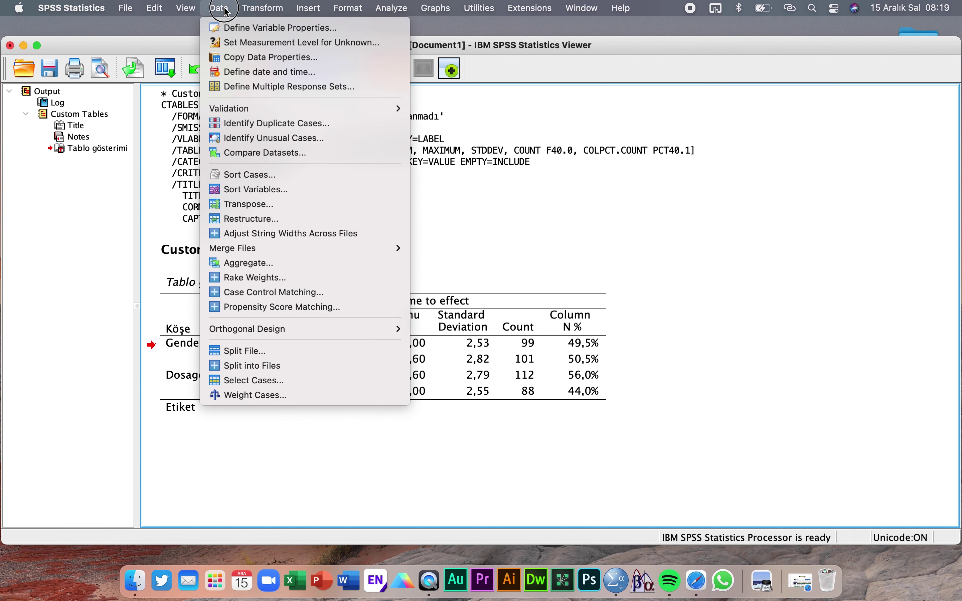
mouse_move(159, 15)
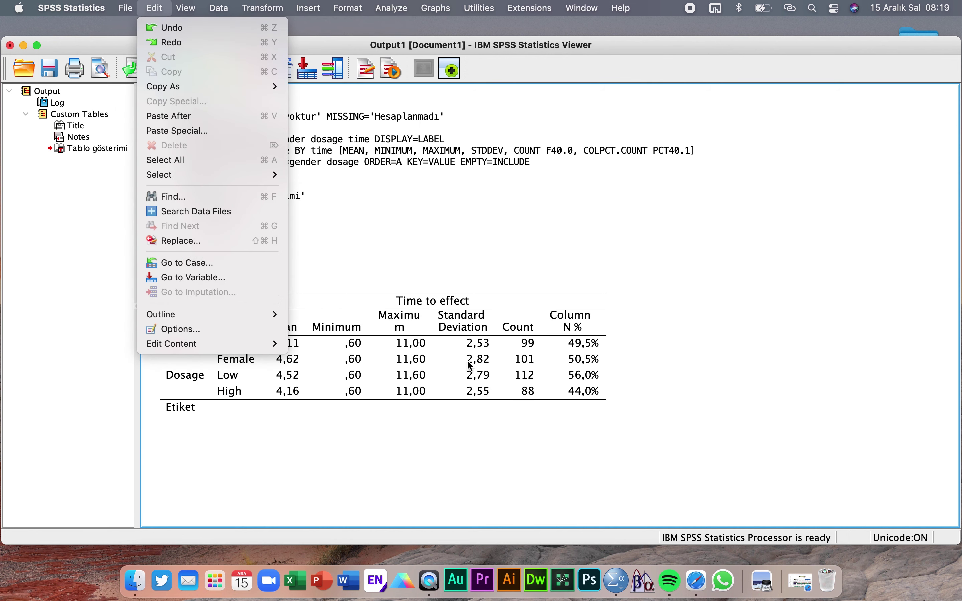
click(470, 363)
click(465, 374)
click(155, 9)
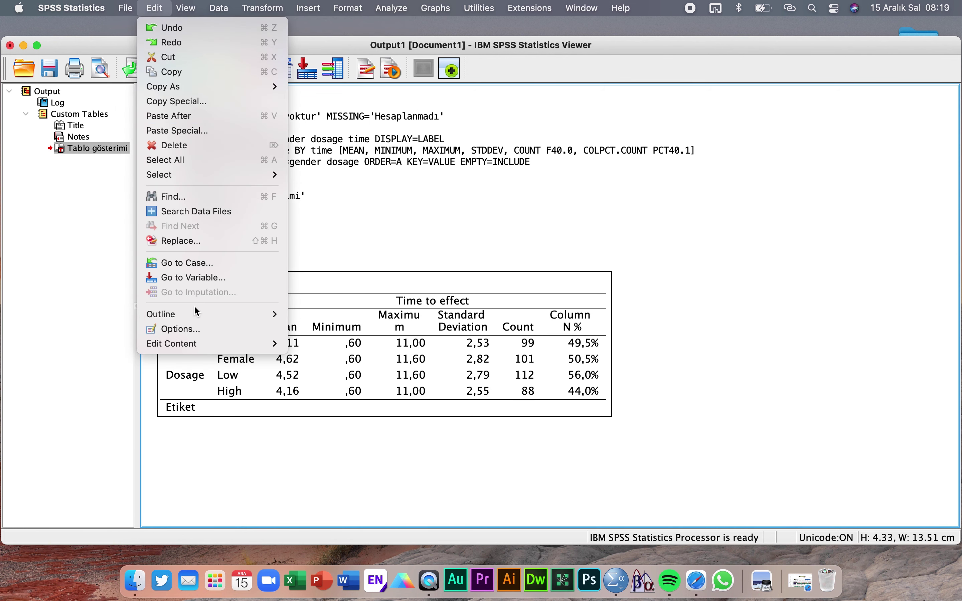
click(184, 327)
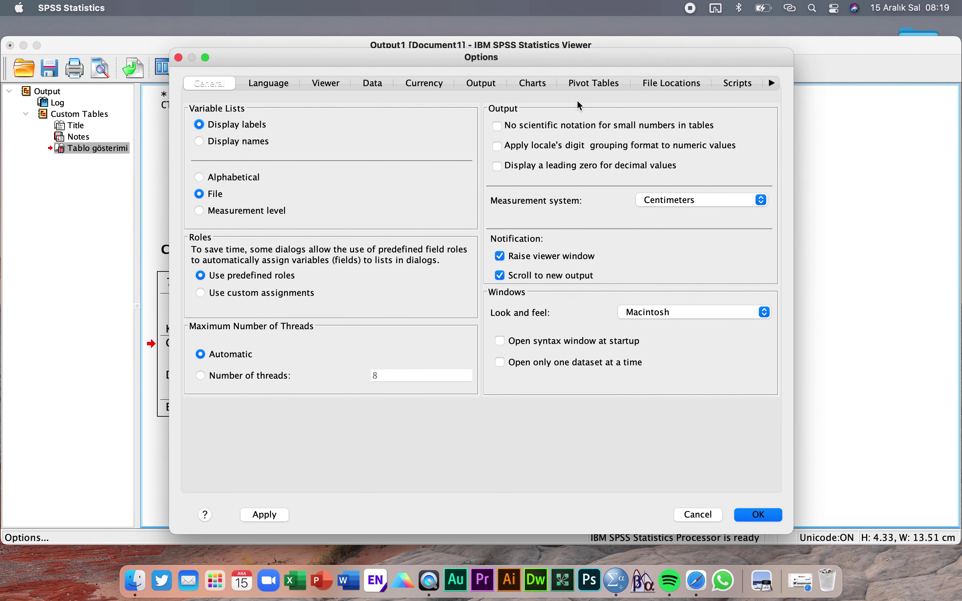
click(584, 87)
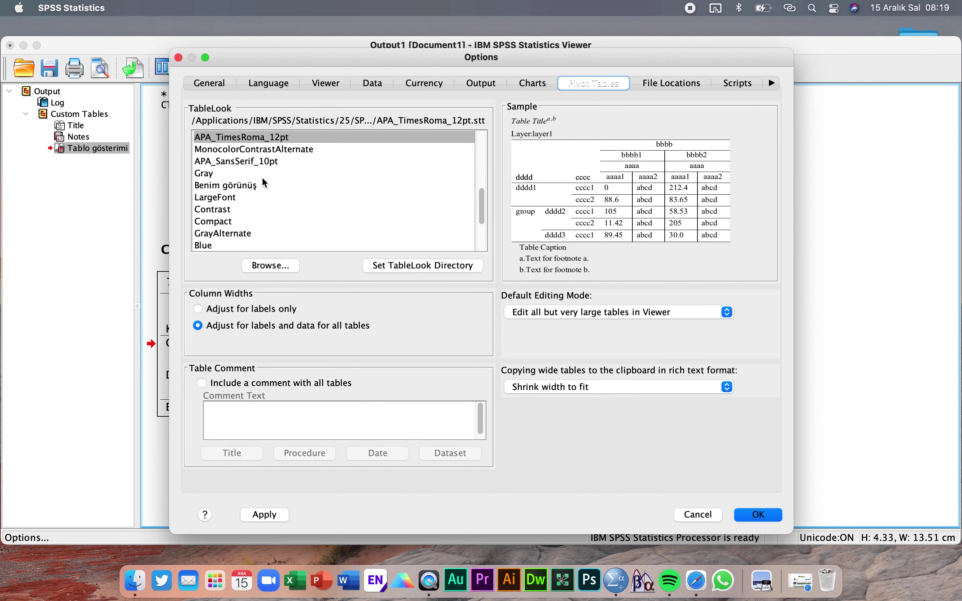
click(248, 140)
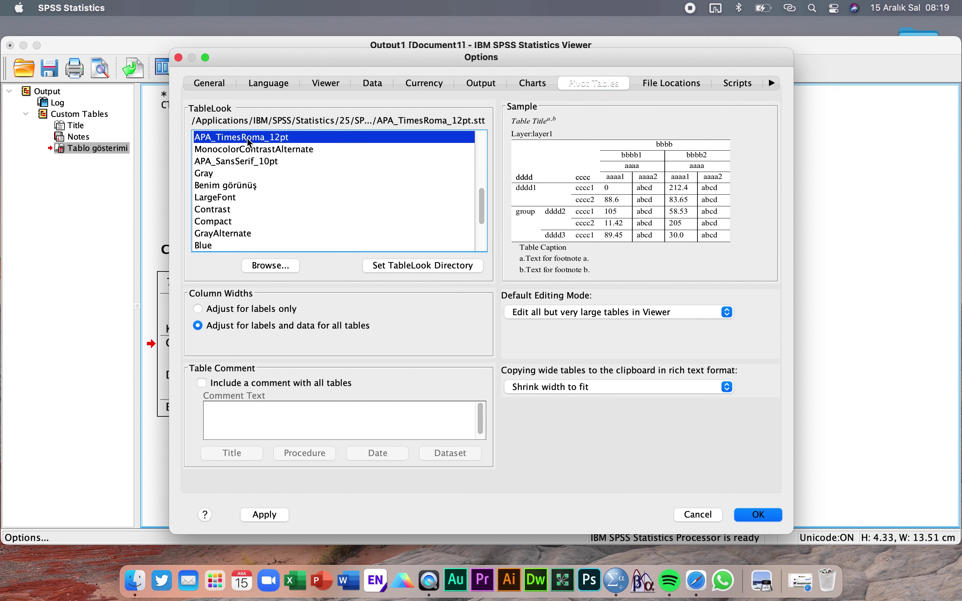
click(568, 392)
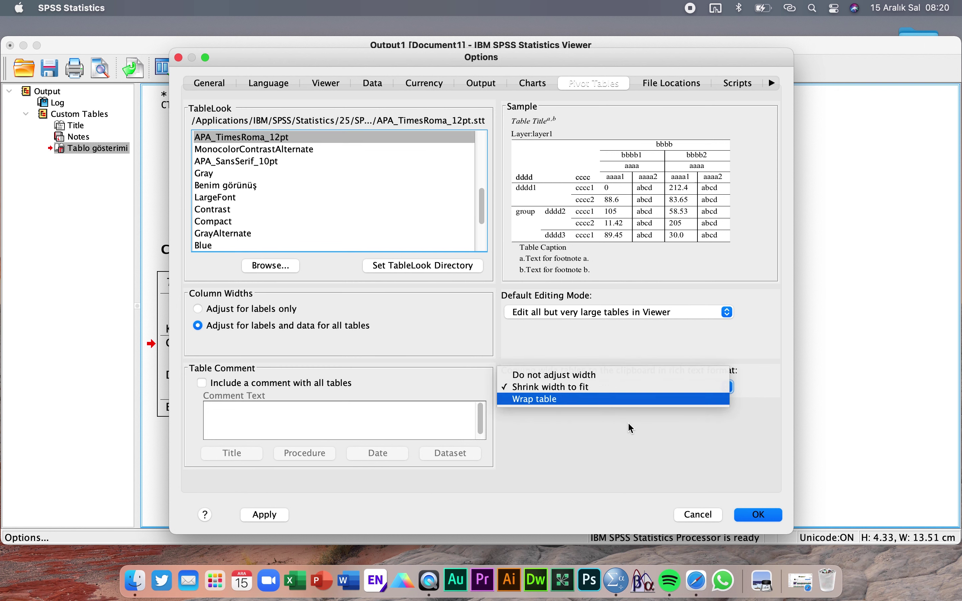
click(758, 515)
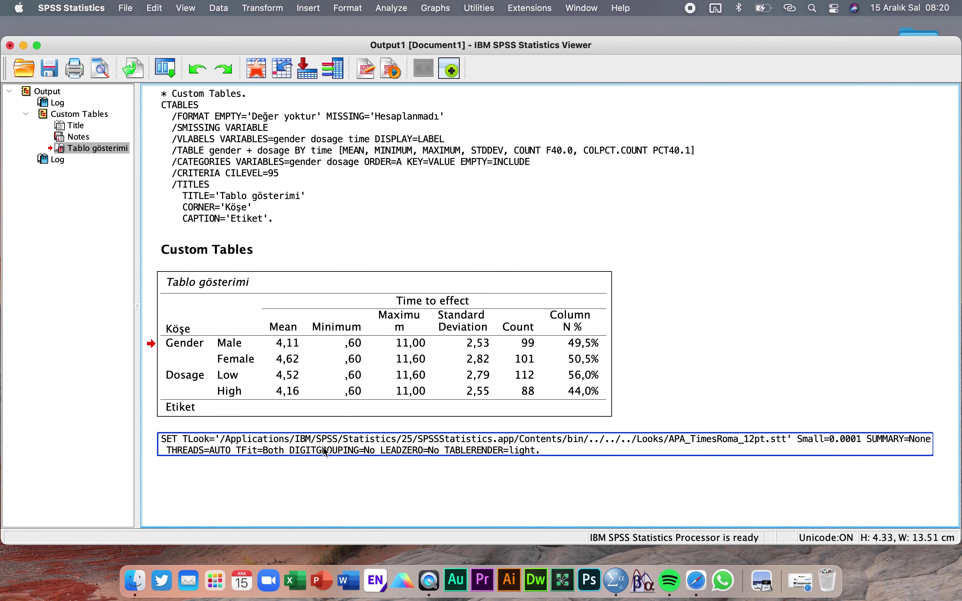
click(265, 394)
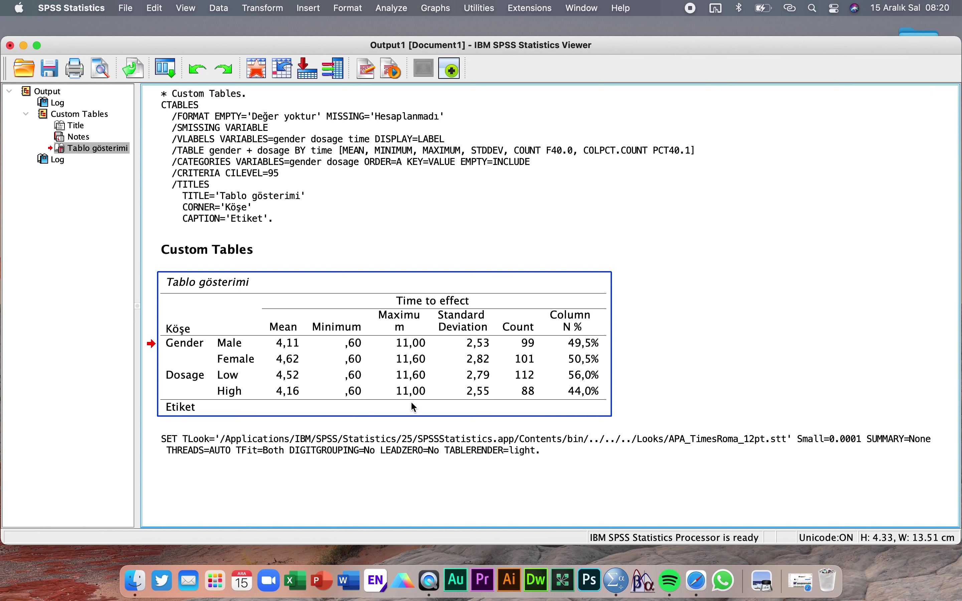